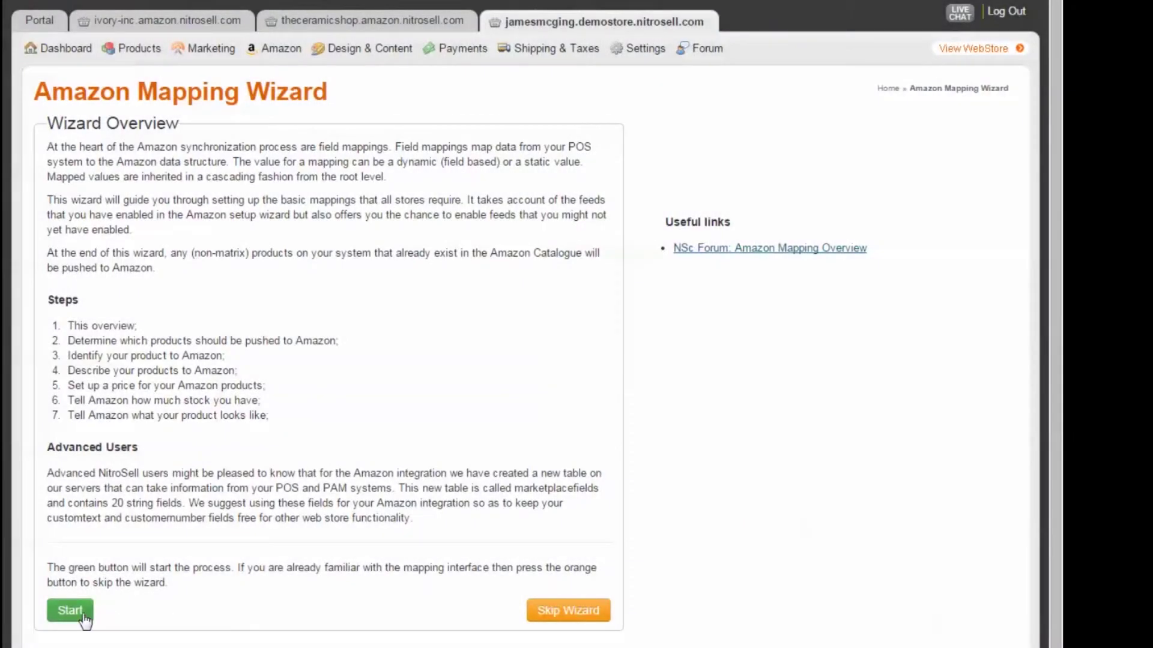
Step: Start the Amazon Mapping Wizard from its Wizard Overview page
click(71, 612)
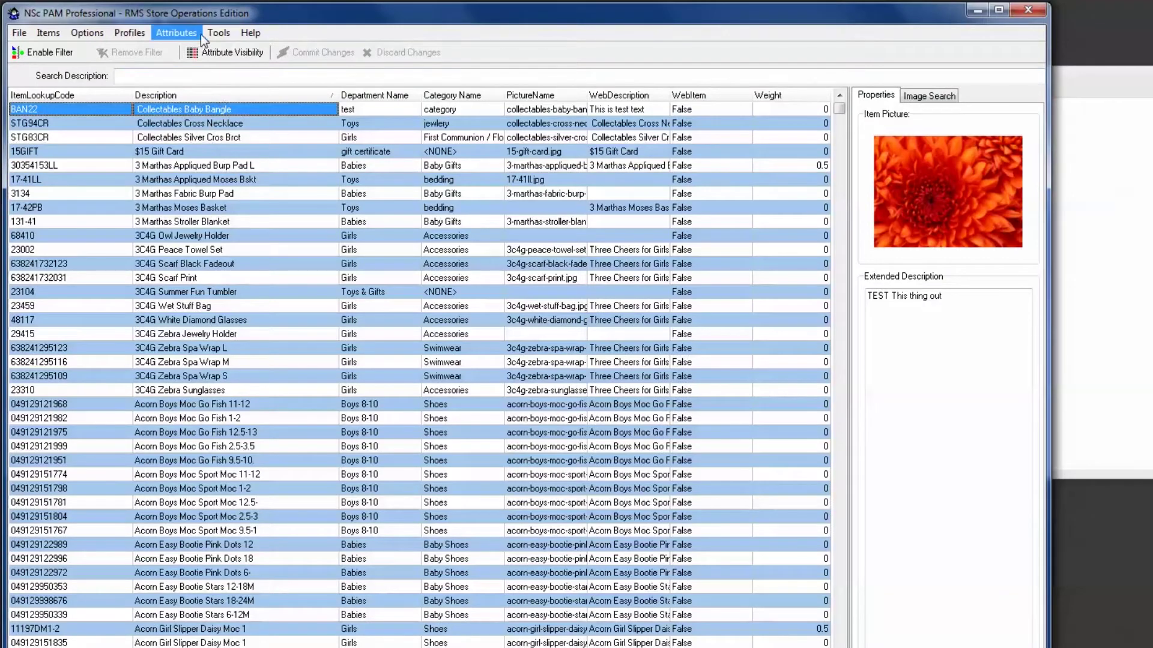
Step: Add a new Checkbox attribute named AMZOnline in NSc PAM Professional
click(183, 33)
click(185, 64)
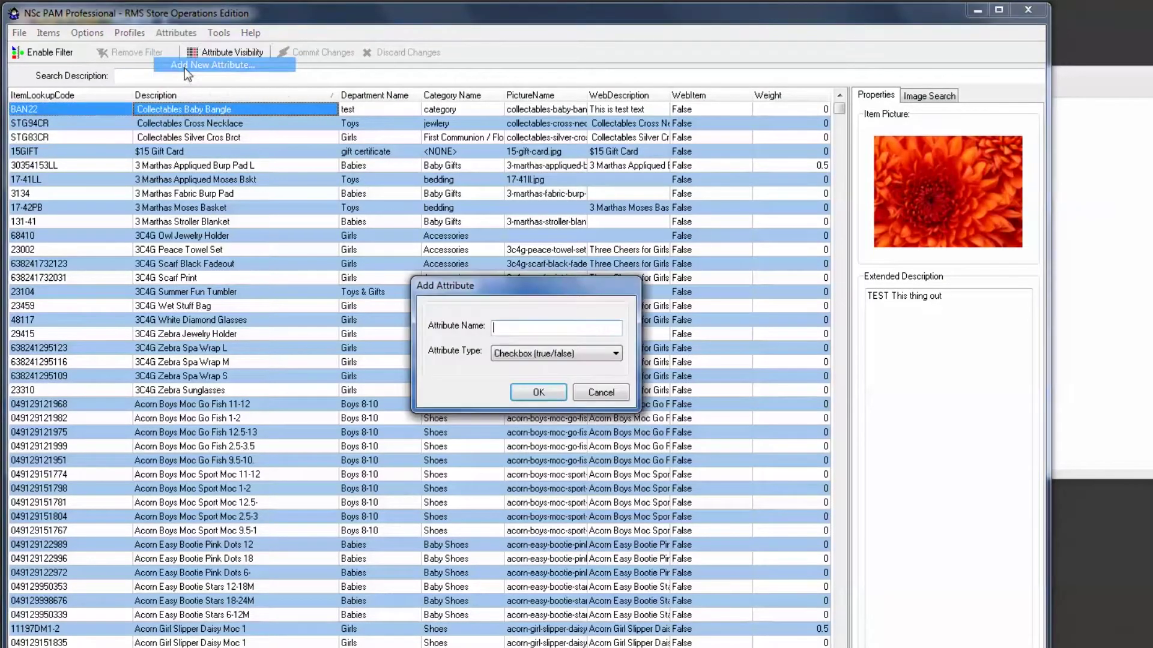
text(AMZ)
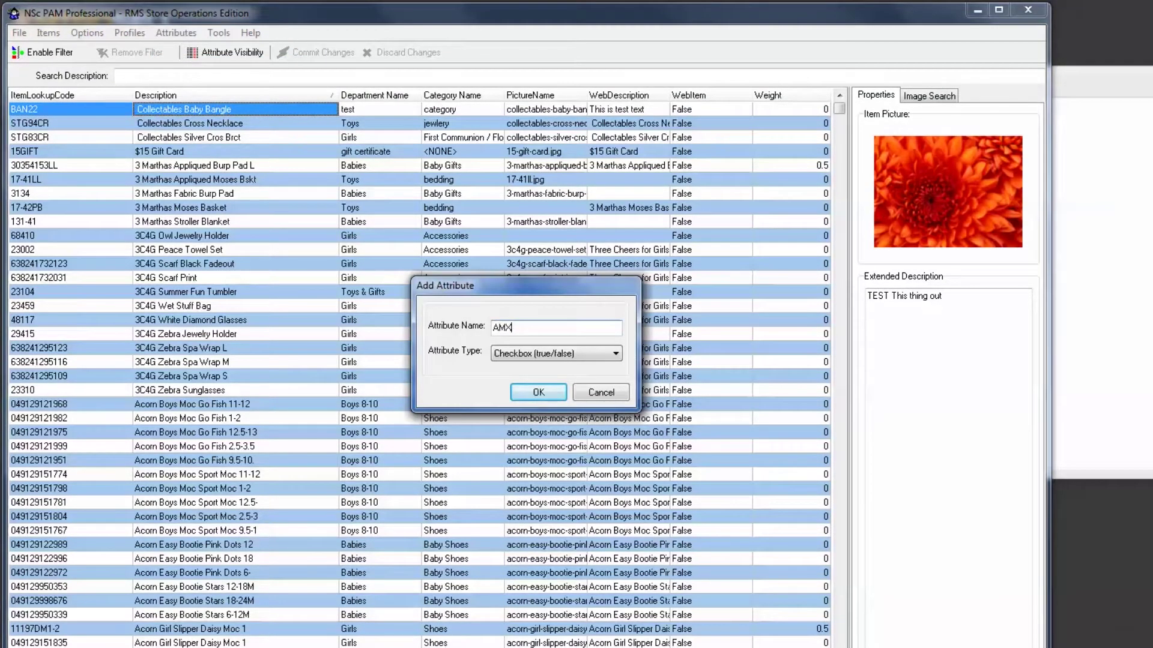
key(BackSpace)
text(ZOnline)
click(537, 394)
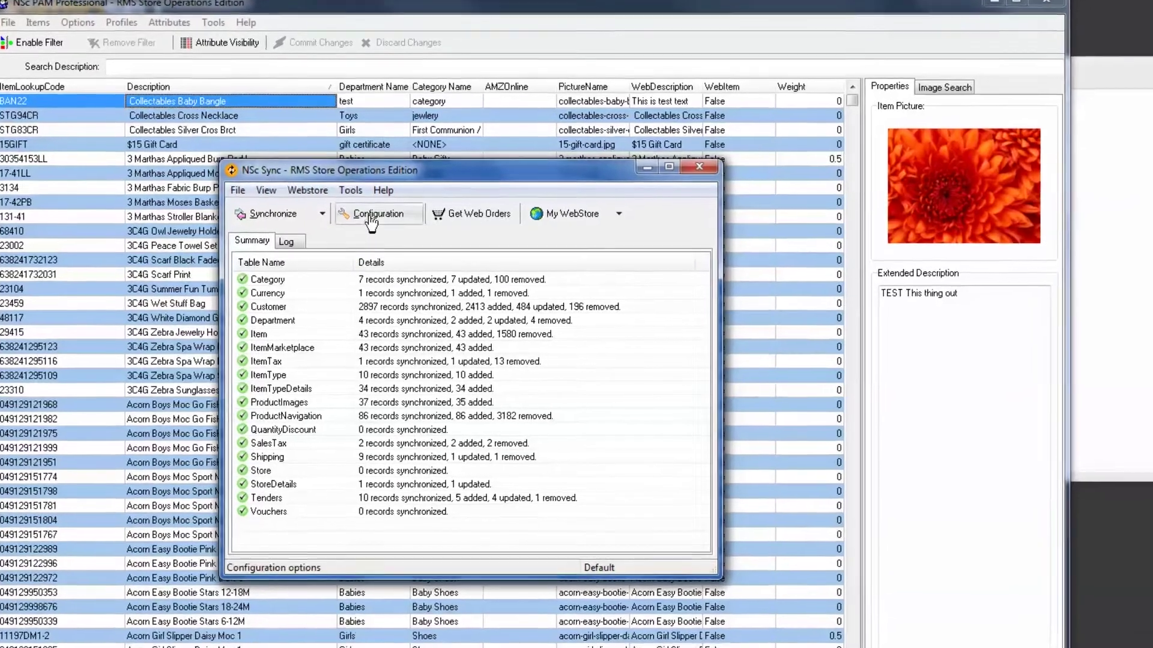
Step: Open the mapping properties of ItemMarketplace's productmarketplace_text1 in Field Mappings
click(375, 219)
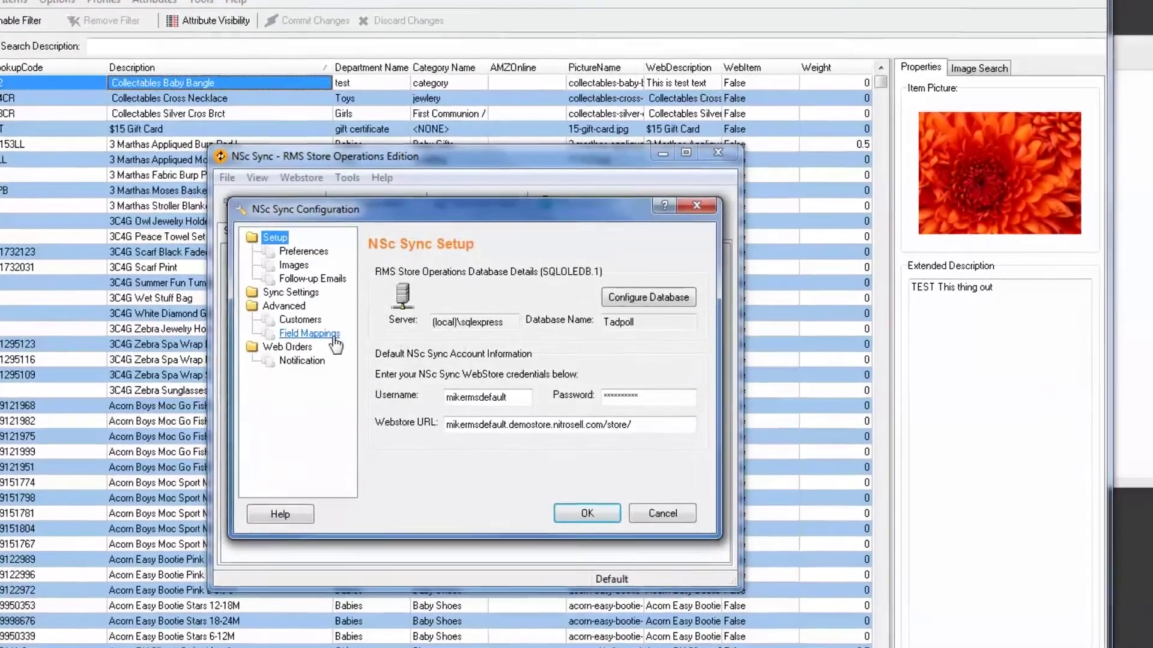
click(309, 334)
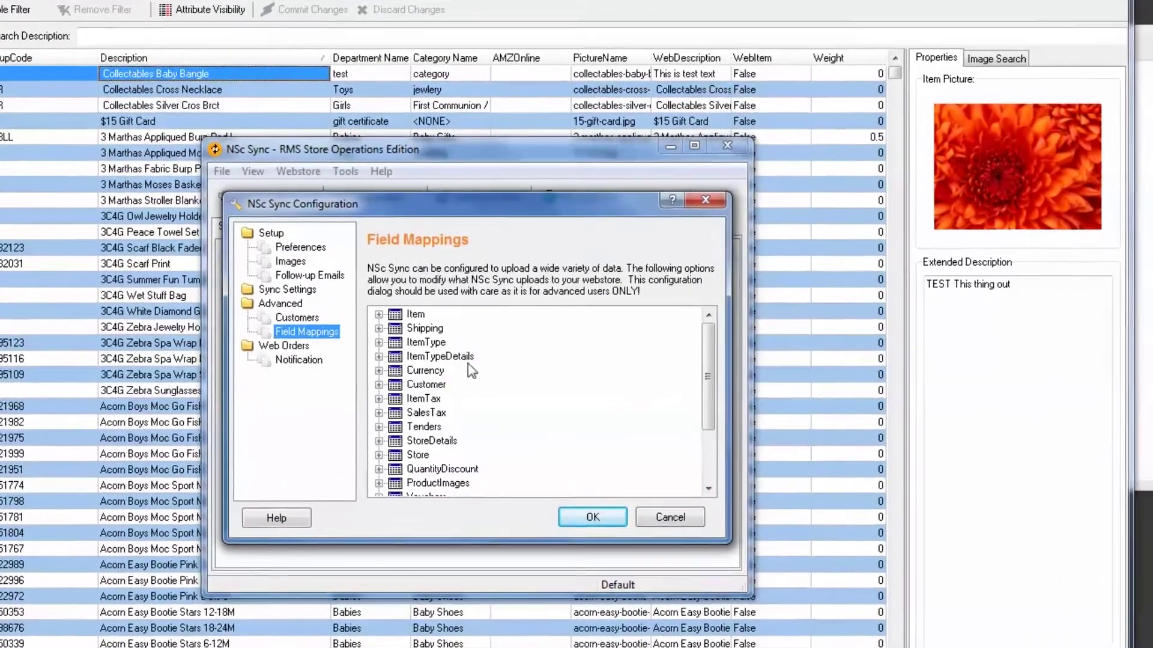
scroll(591, 420, down, 2)
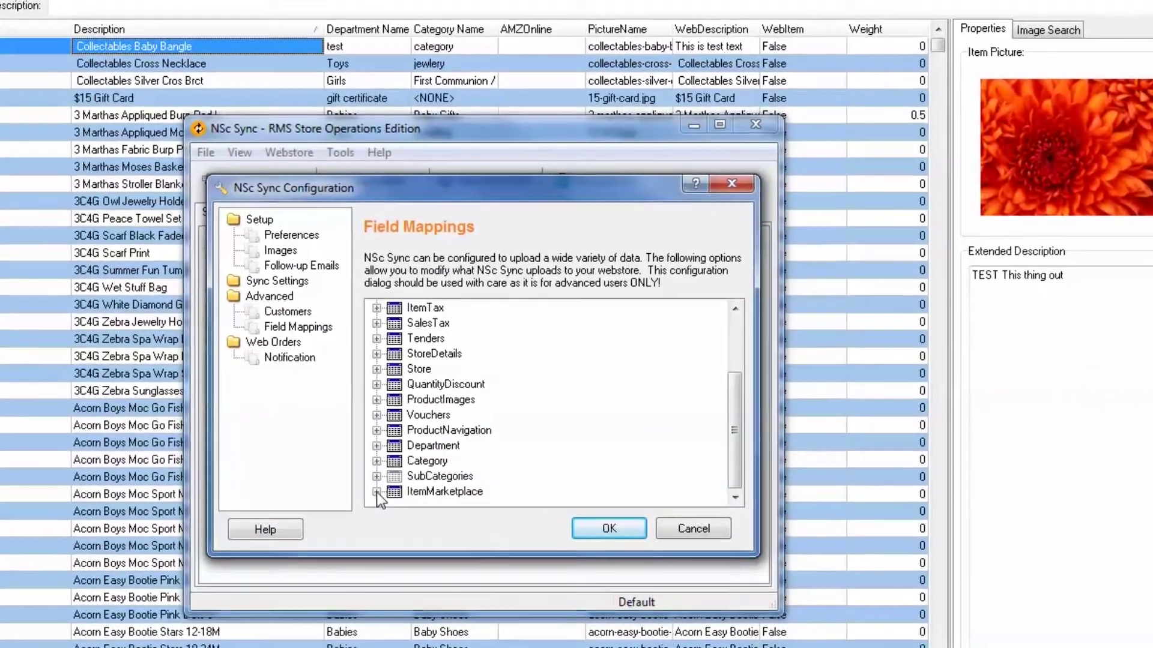
click(377, 492)
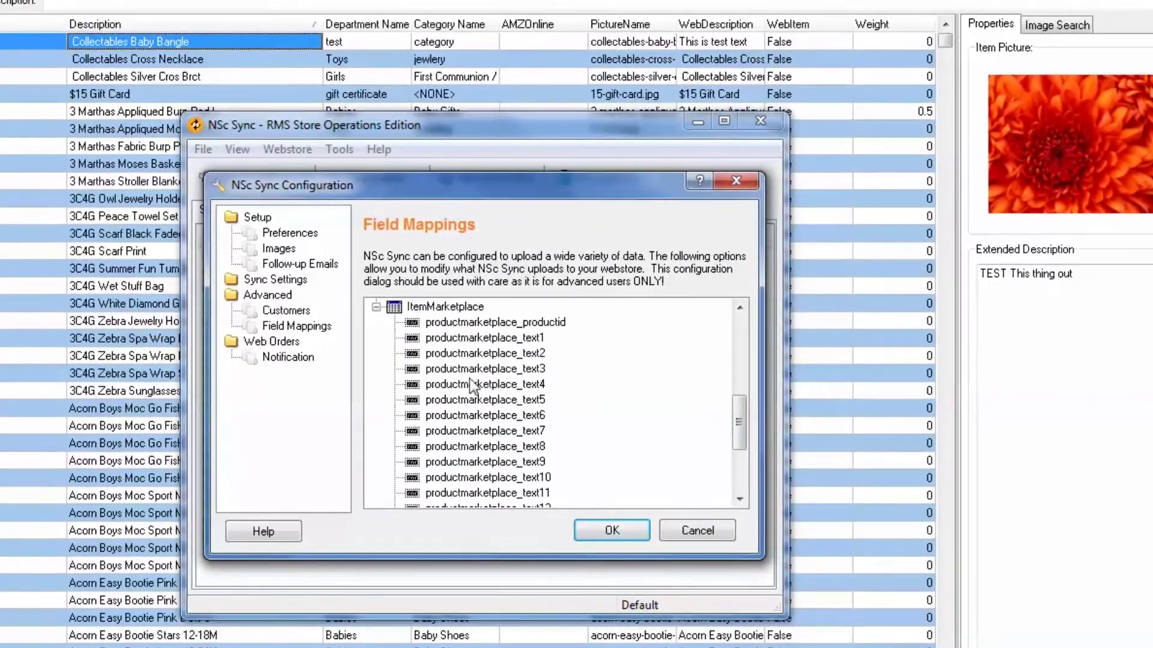
right_click(482, 337)
click(515, 491)
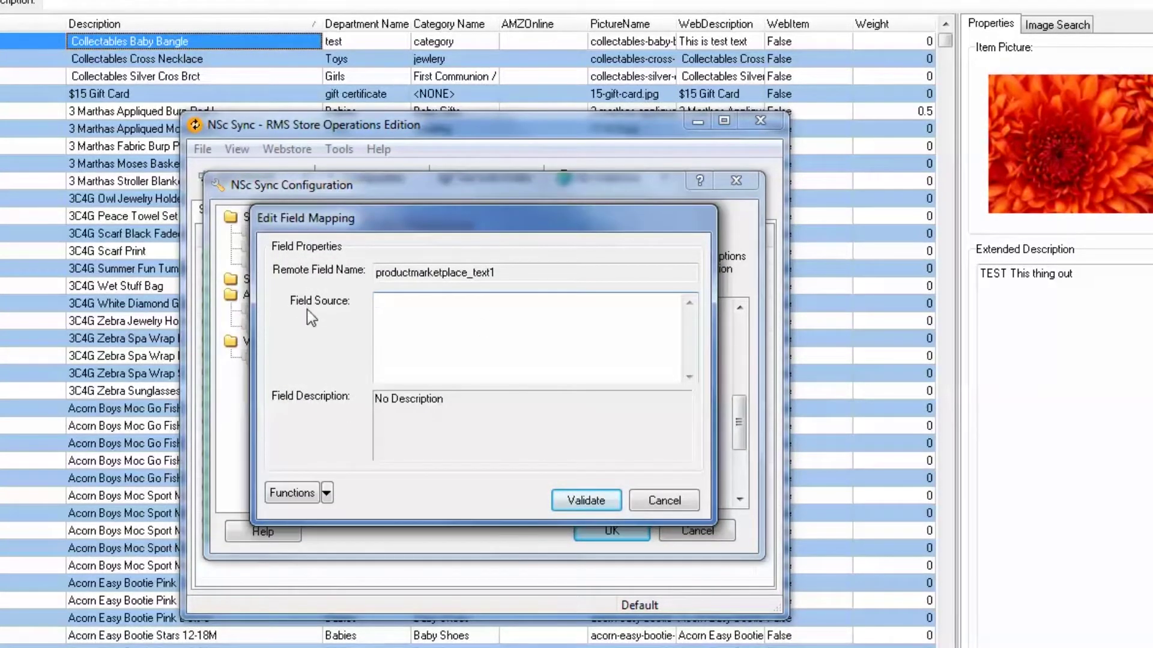
Step: Set its source to nitroasl_pamtable.AMZOnline, validate, and close the configuration
click(327, 494)
mouse_move(340, 519)
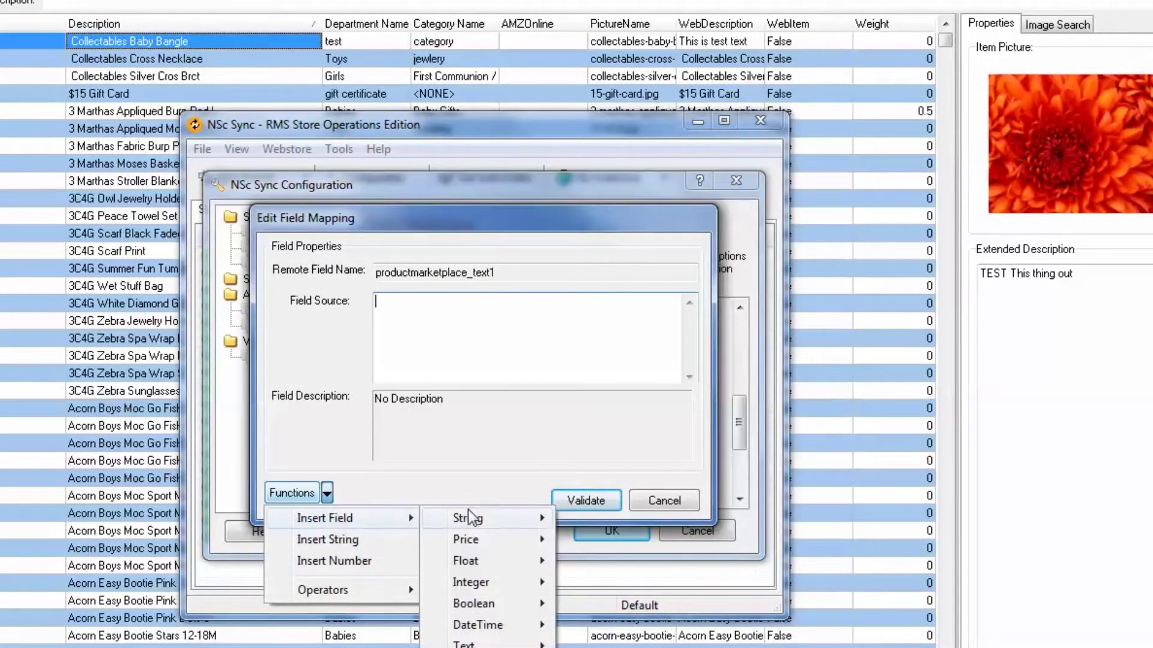
mouse_move(485, 567)
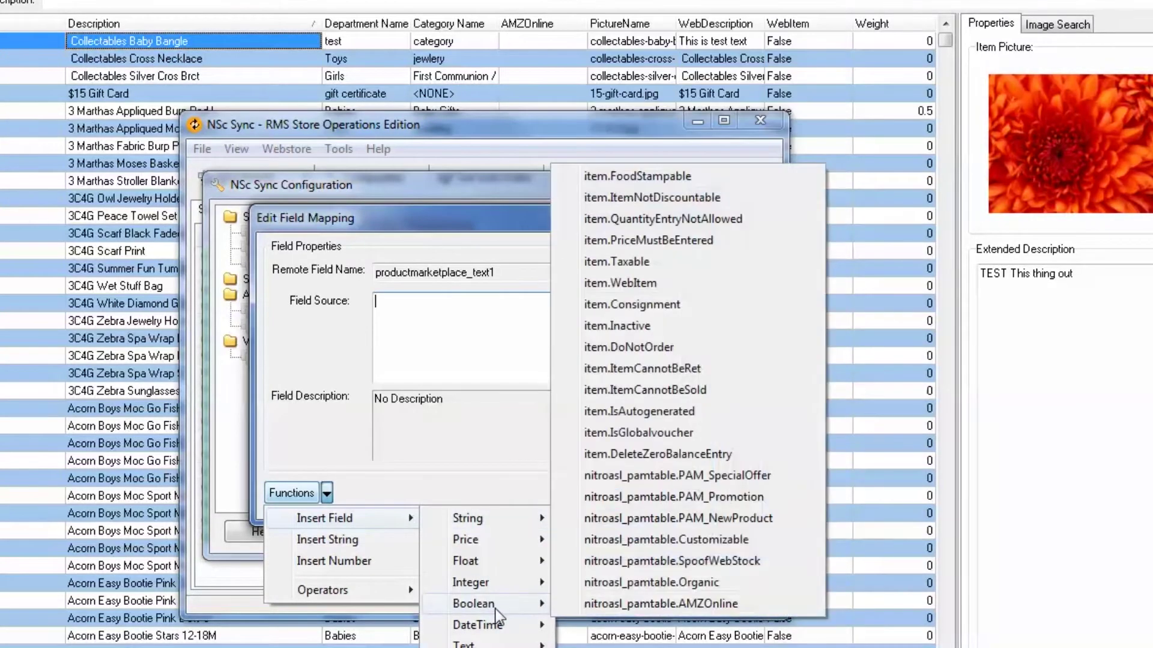
click(618, 608)
click(591, 503)
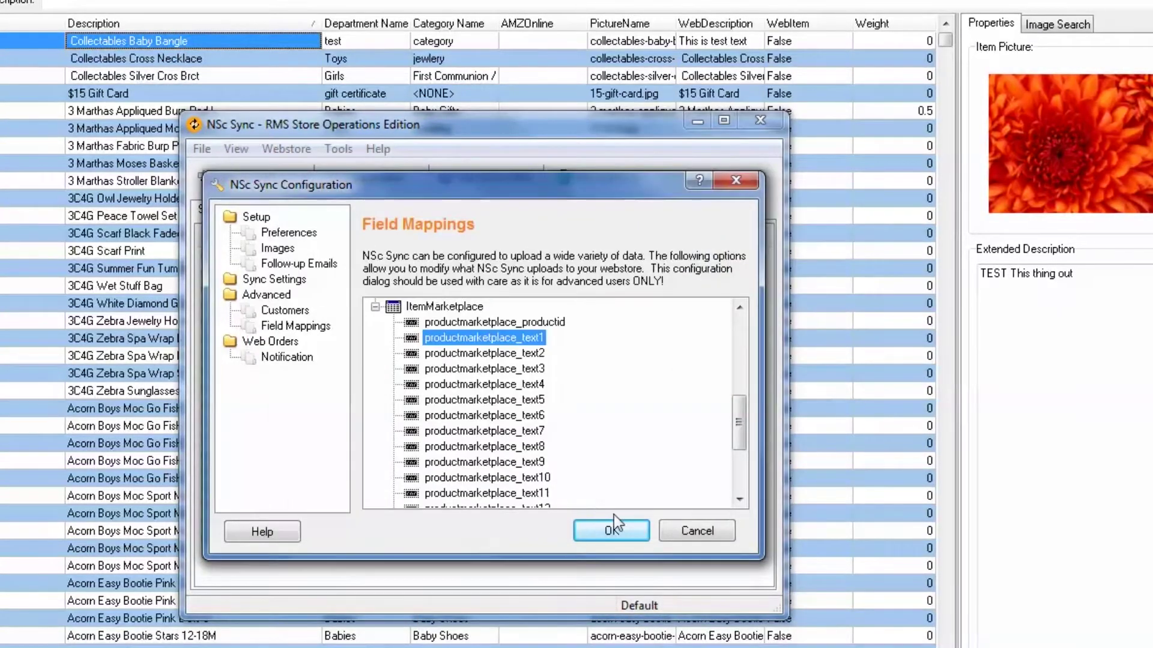
click(610, 534)
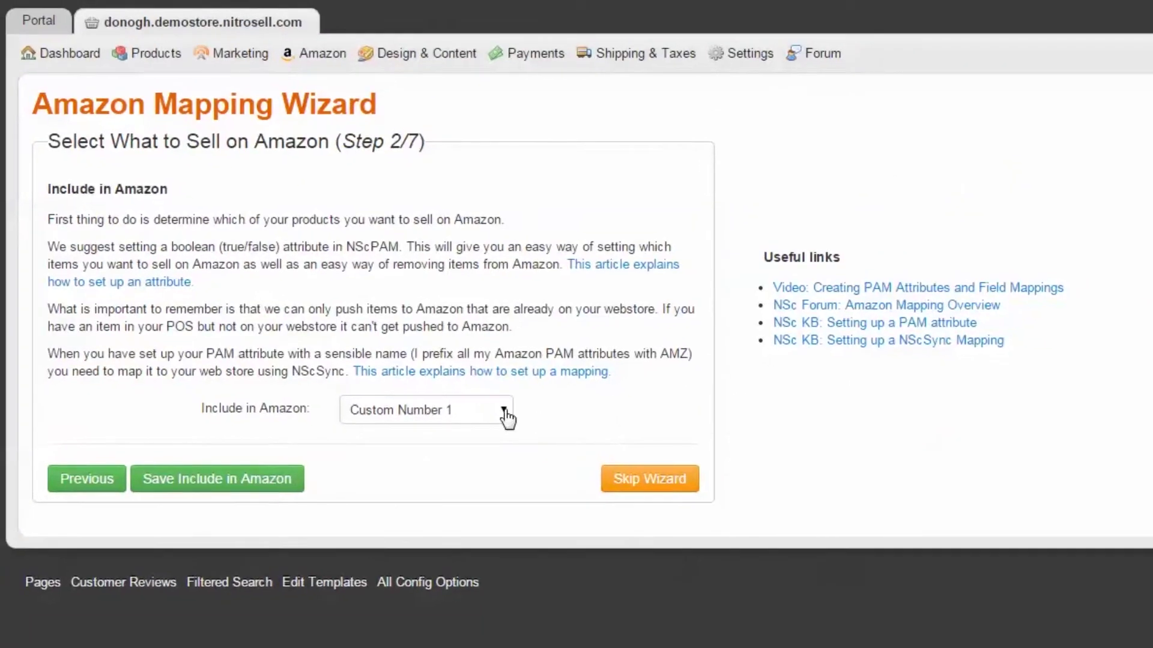
Step: Set Include in Amazon to Marketplace Text 1 and save it
click(506, 414)
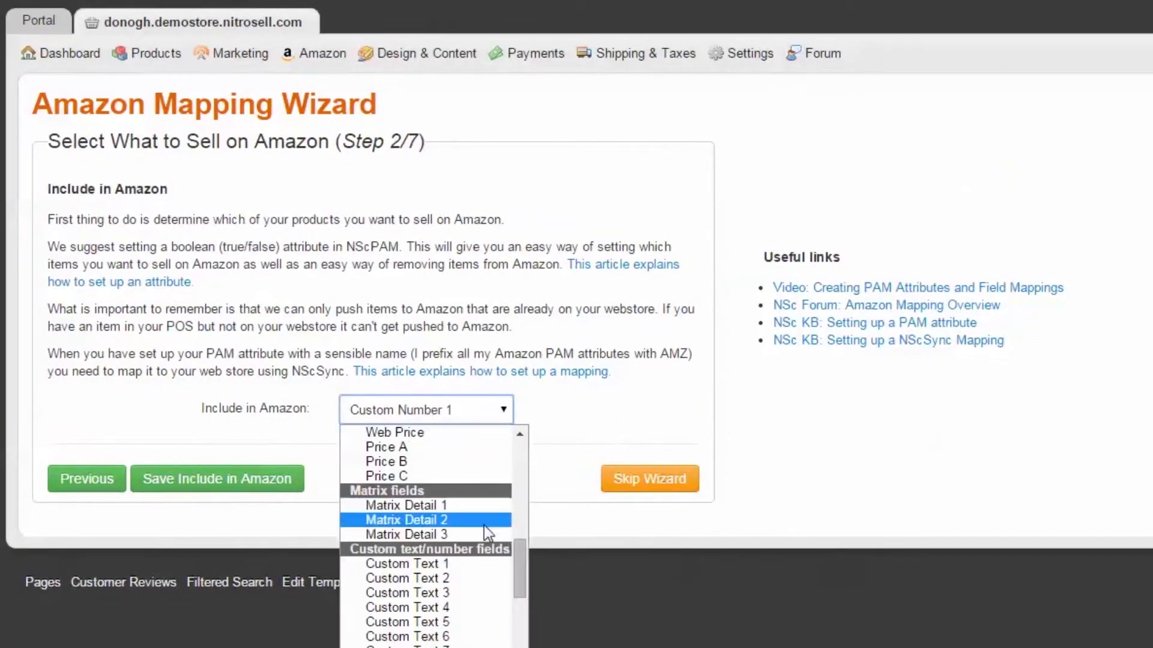
scroll(480, 537, down, 8)
scroll(477, 576, up, 5)
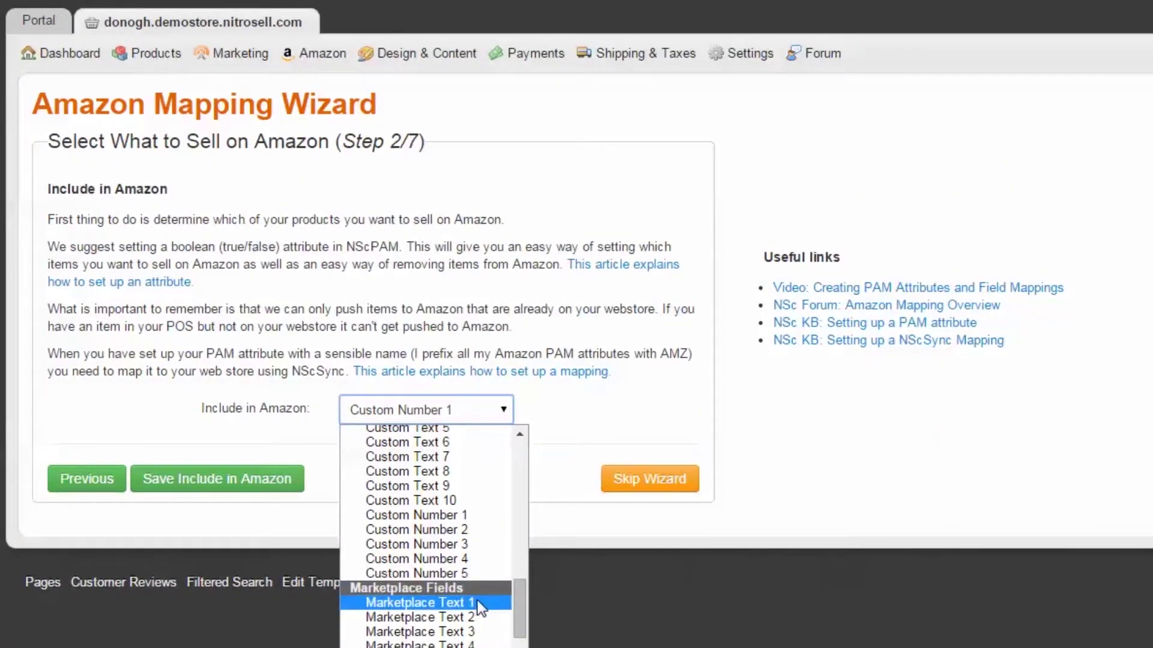
click(476, 602)
click(222, 485)
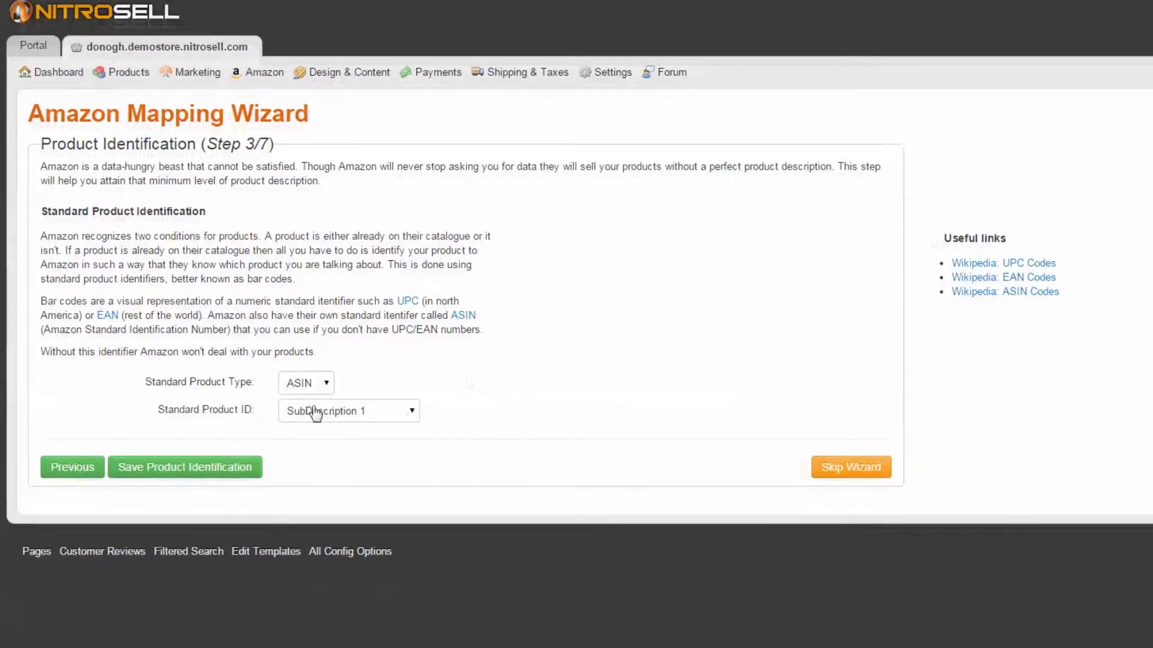
Step: Review the Standard Product Type options, choosing UPC, and inspect the Standard Product ID sources
click(317, 389)
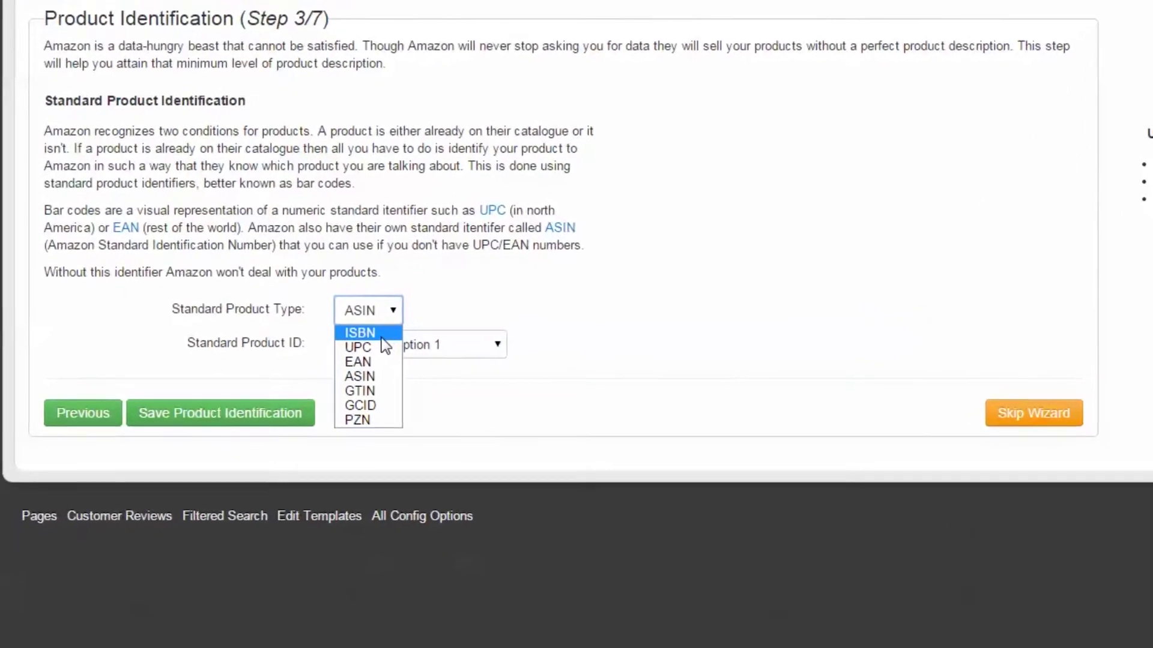
click(384, 347)
click(425, 353)
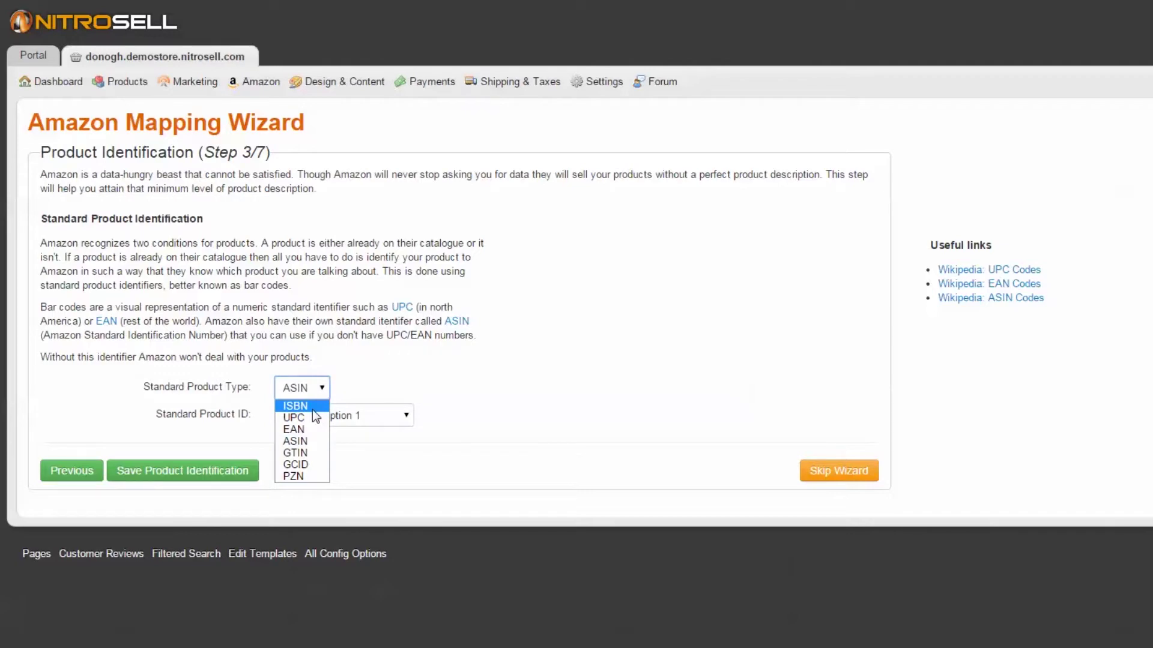
click(310, 420)
click(346, 421)
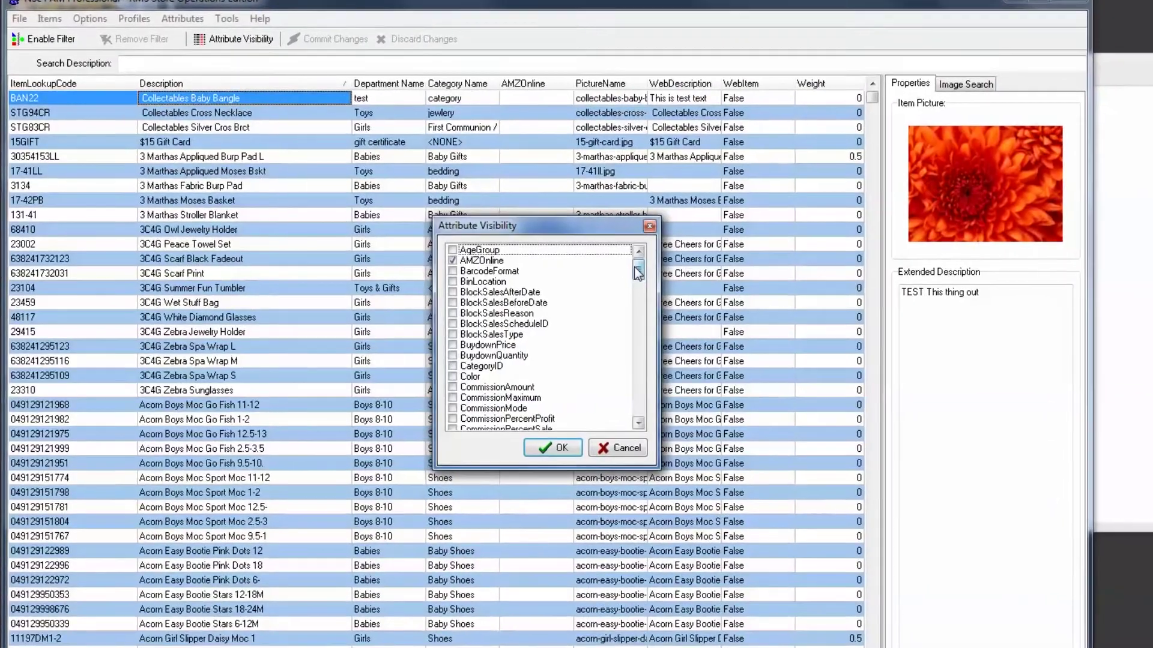
Step: Make the SubDescription3 column visible and sort the items by it
drag(626, 272, 650, 387)
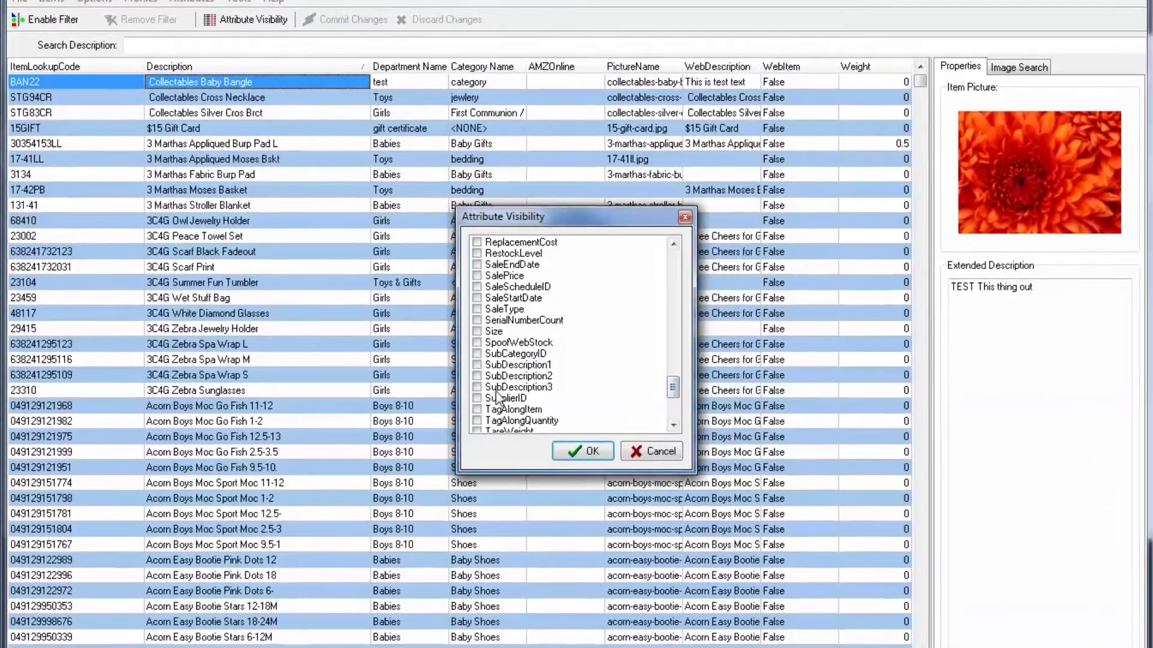
click(497, 387)
click(584, 452)
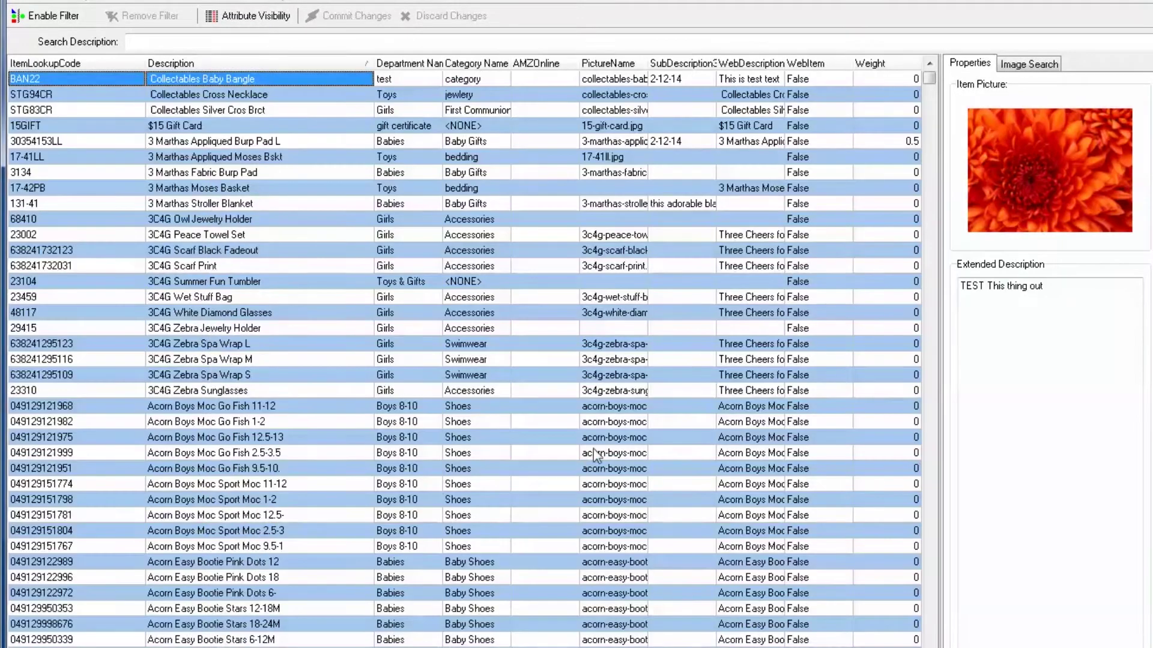
click(700, 67)
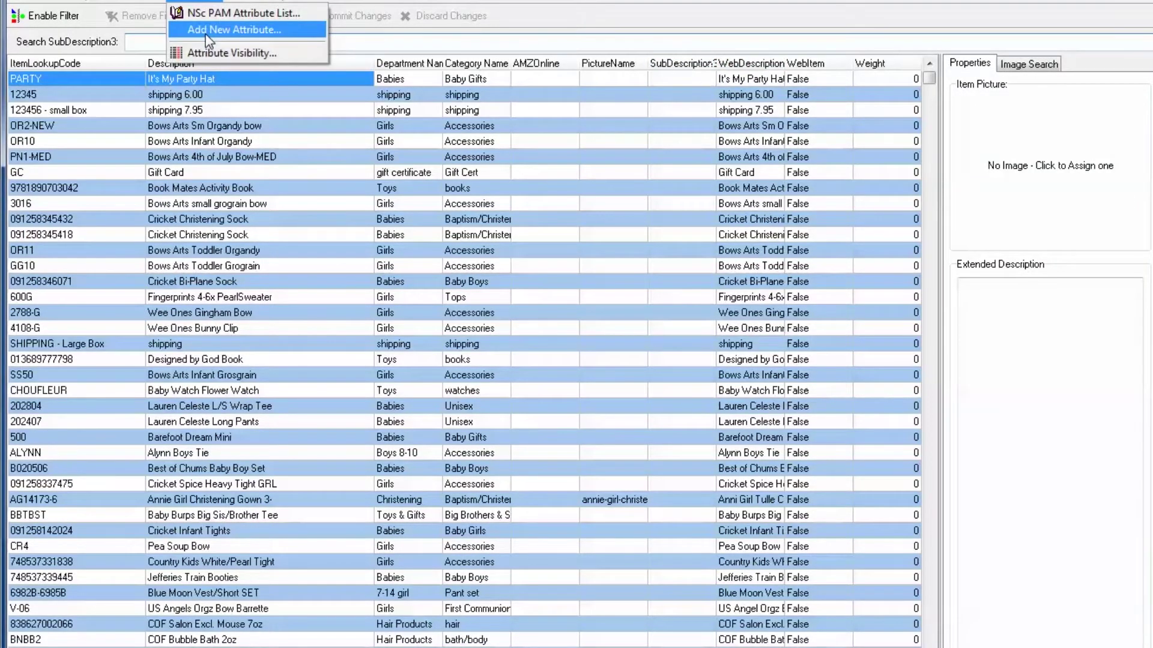
Step: Create a new String attribute named ASIN
click(208, 37)
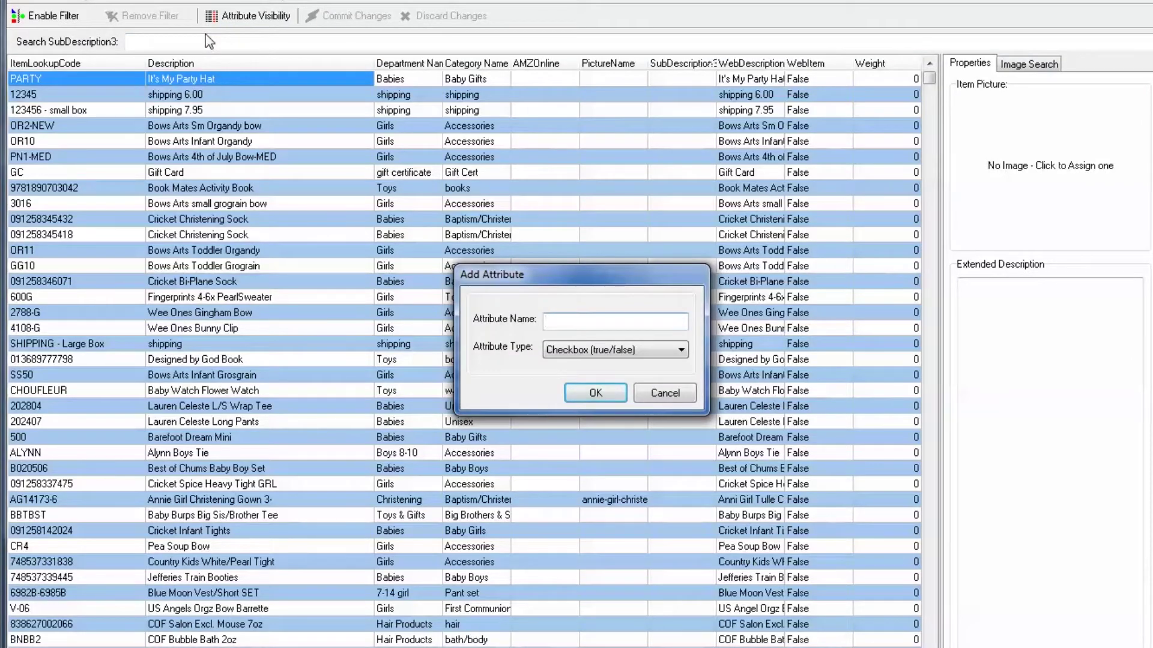
text(A)
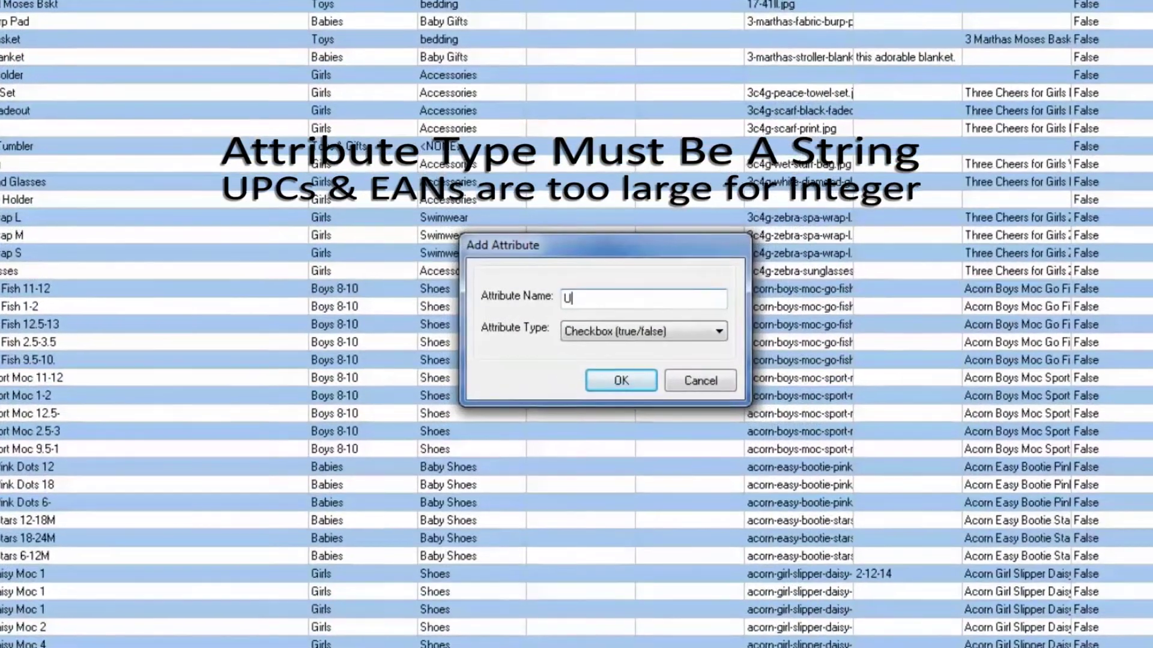
text(PC)
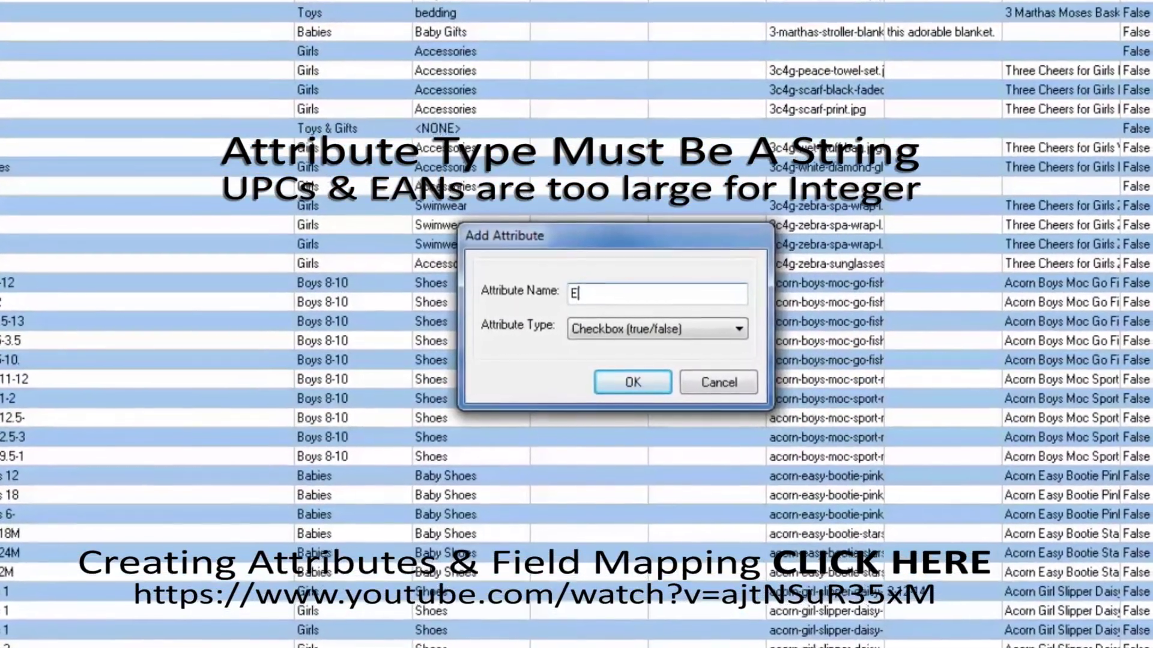
text(EAN)
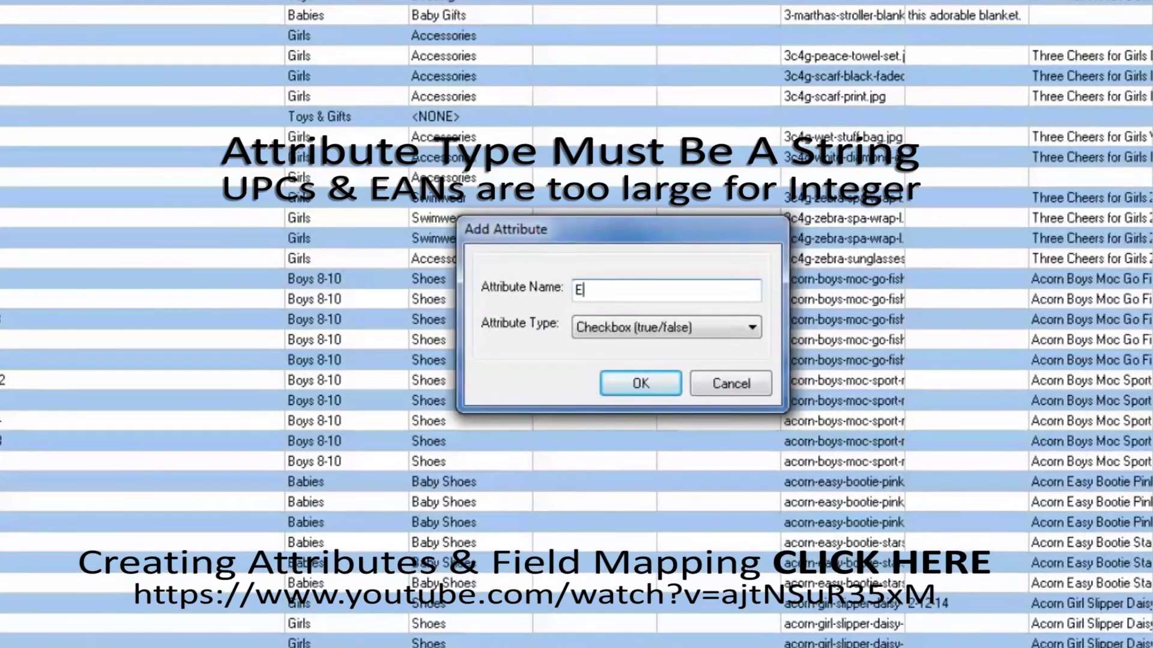
key(BackSpace)
text(ASIN)
key(Tab)
key(s)
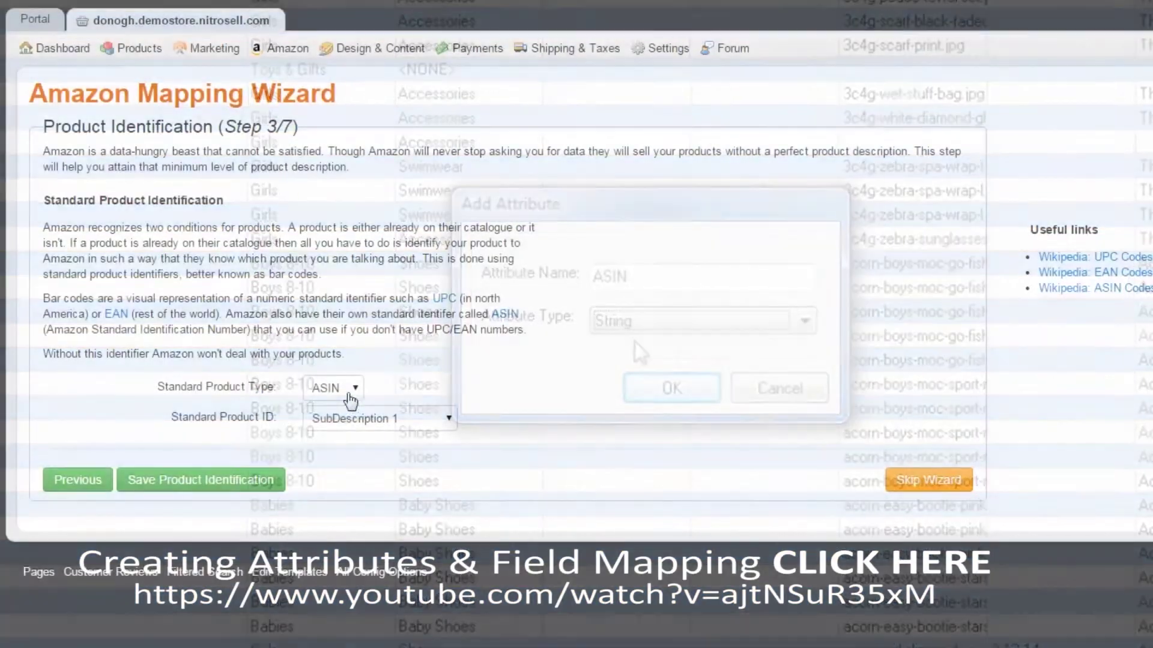
click(351, 397)
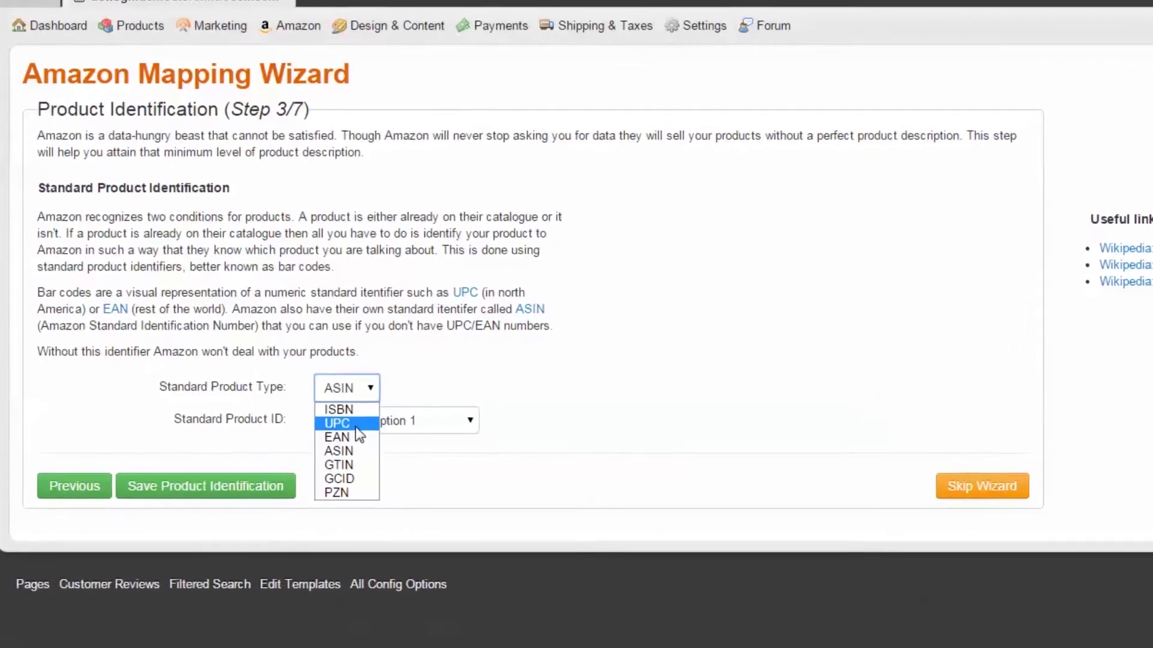
Step: Identify products by UPC from SubDescription 3 and save product identification
click(355, 426)
click(366, 424)
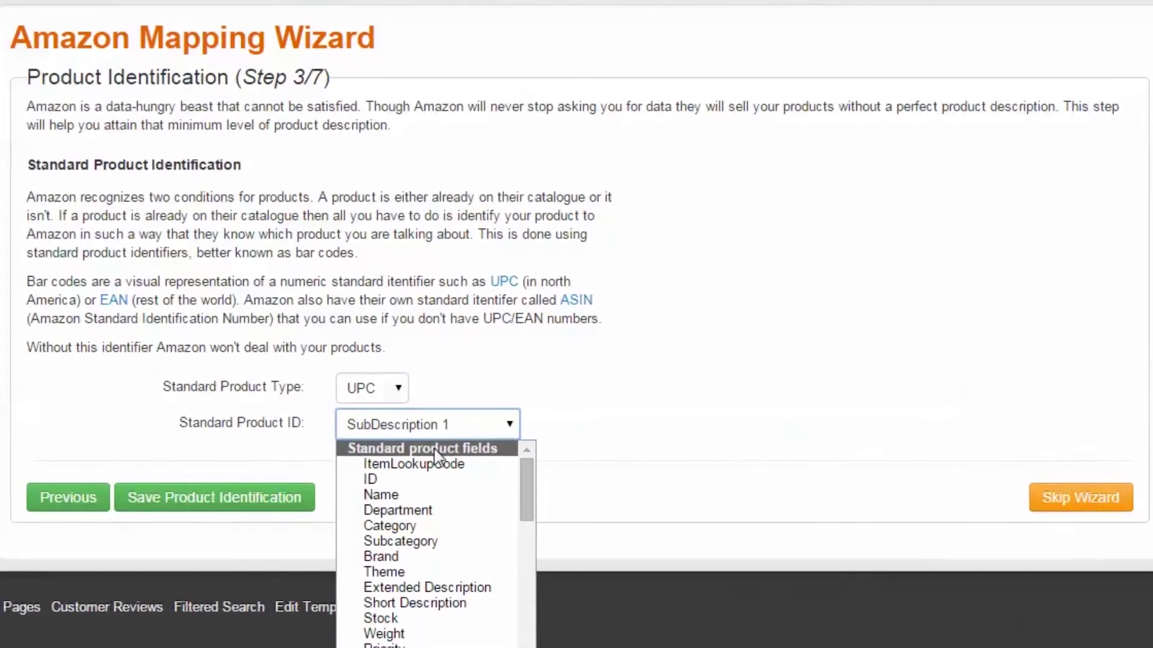
scroll(474, 570, down, 4)
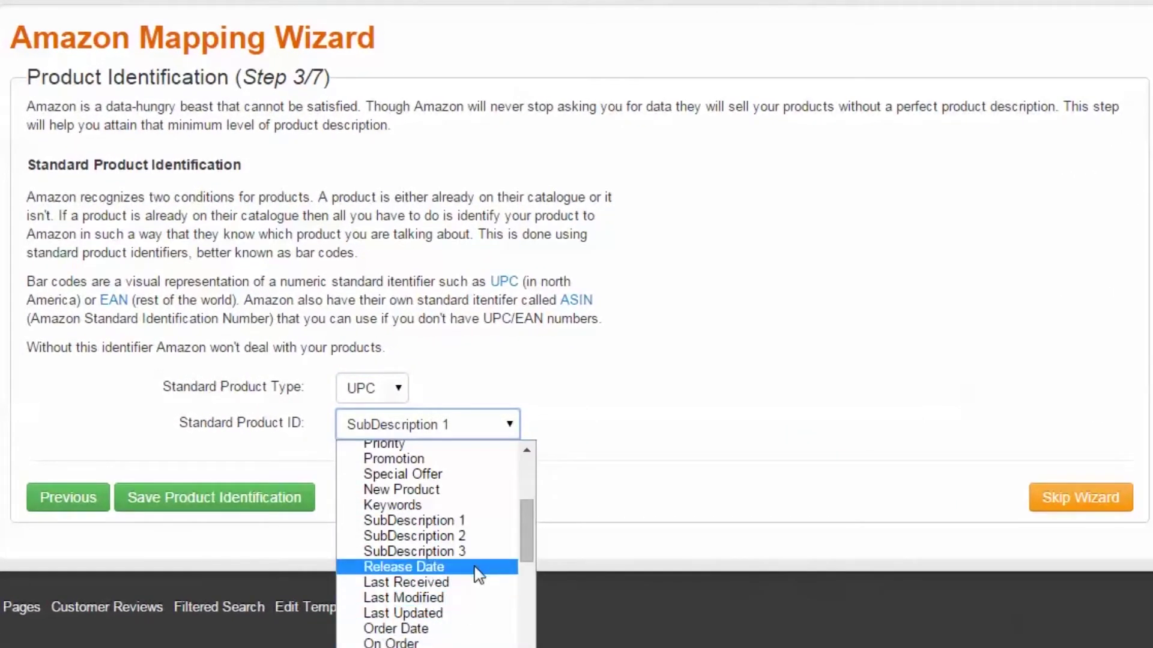
click(476, 554)
click(158, 506)
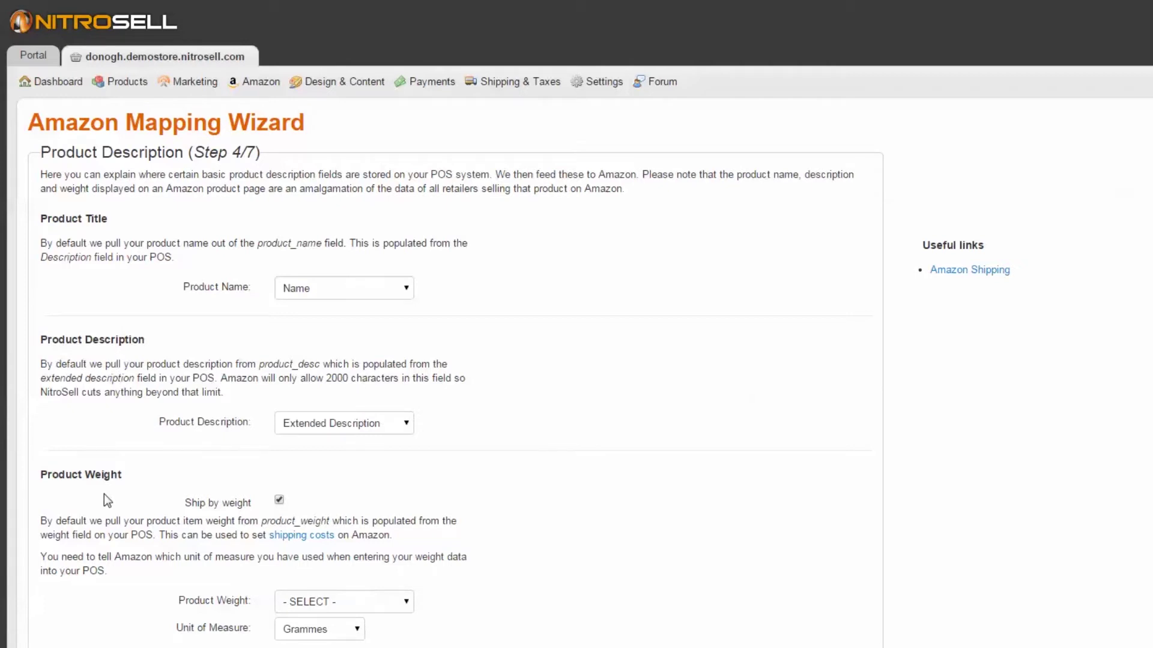
Step: Keep Name as the product name and Extended Description as the description source
click(408, 291)
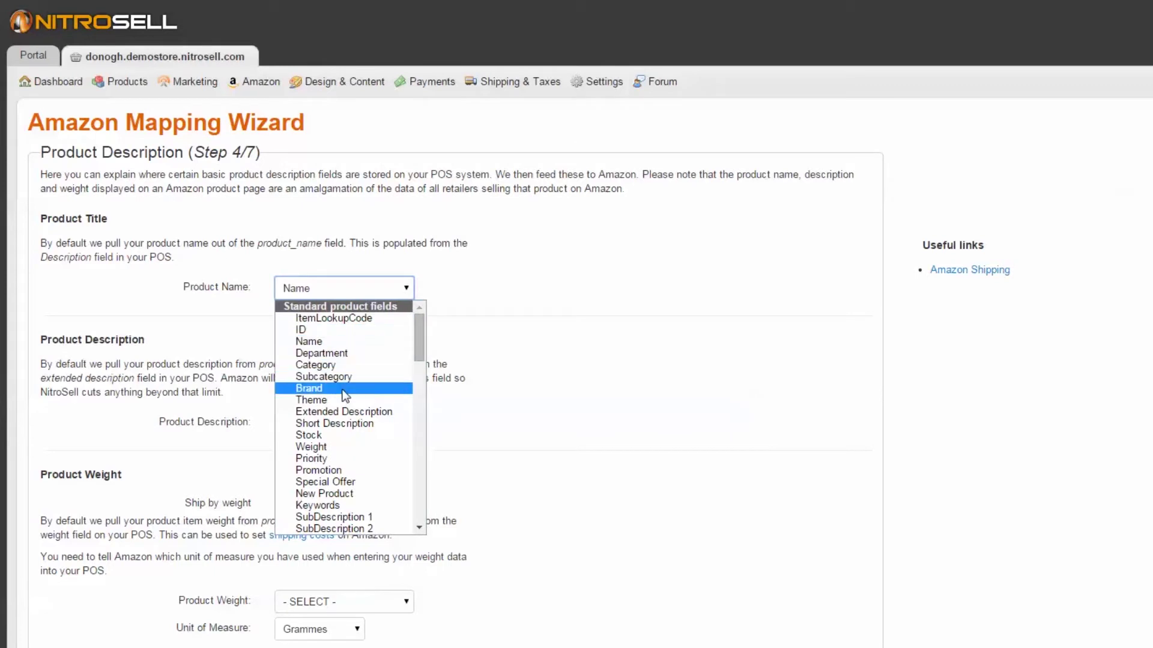
click(327, 341)
click(400, 428)
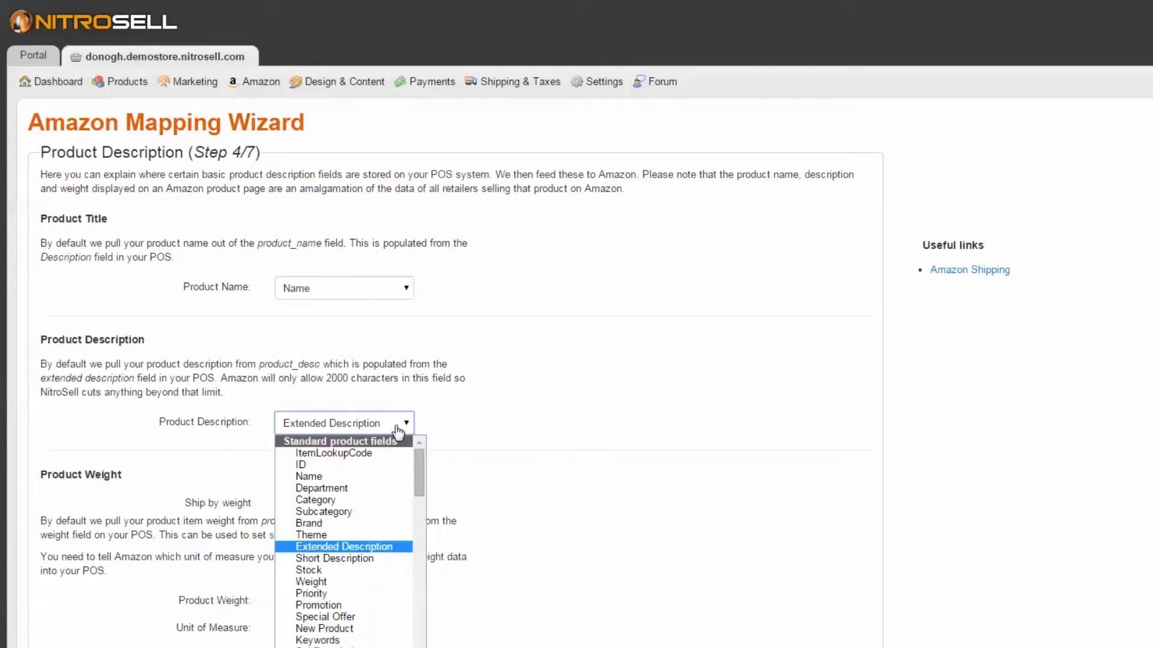
click(354, 549)
Step: Ship by weight using the Weight field in Pounds, then save the product description
click(280, 502)
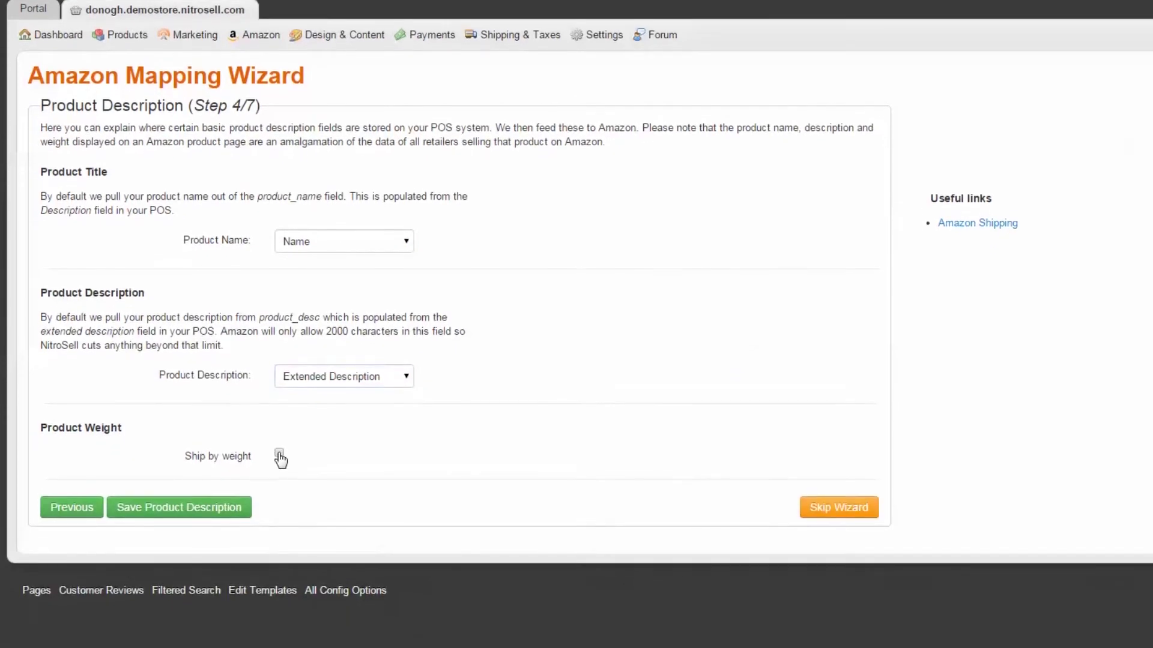
click(279, 501)
click(384, 543)
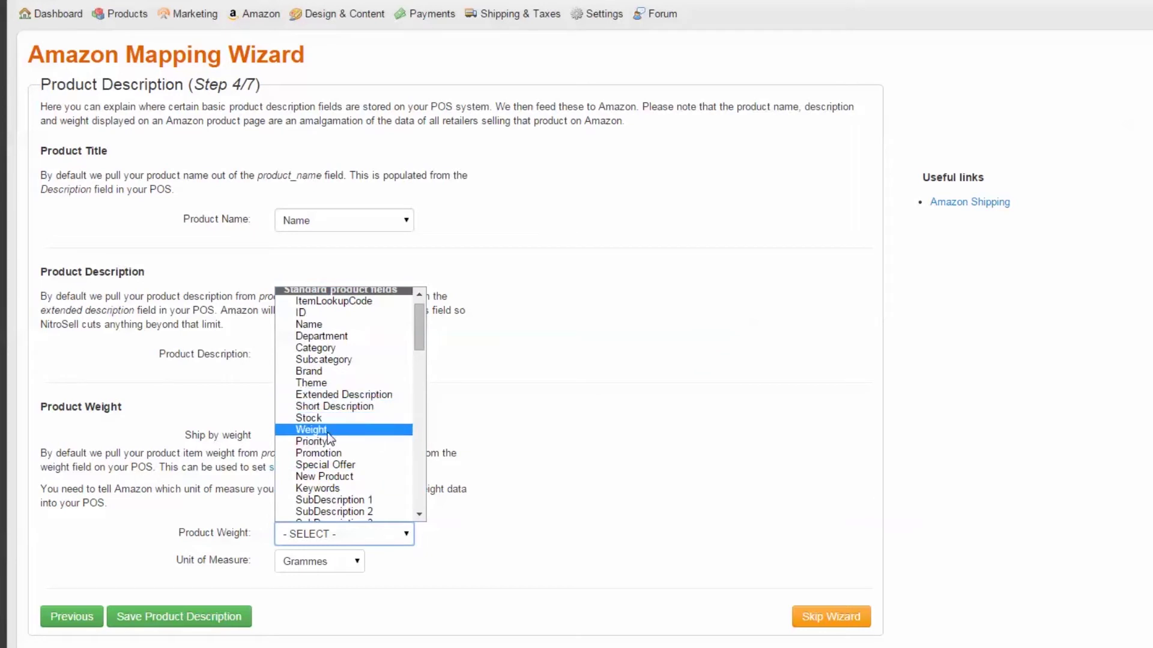
click(328, 429)
click(357, 564)
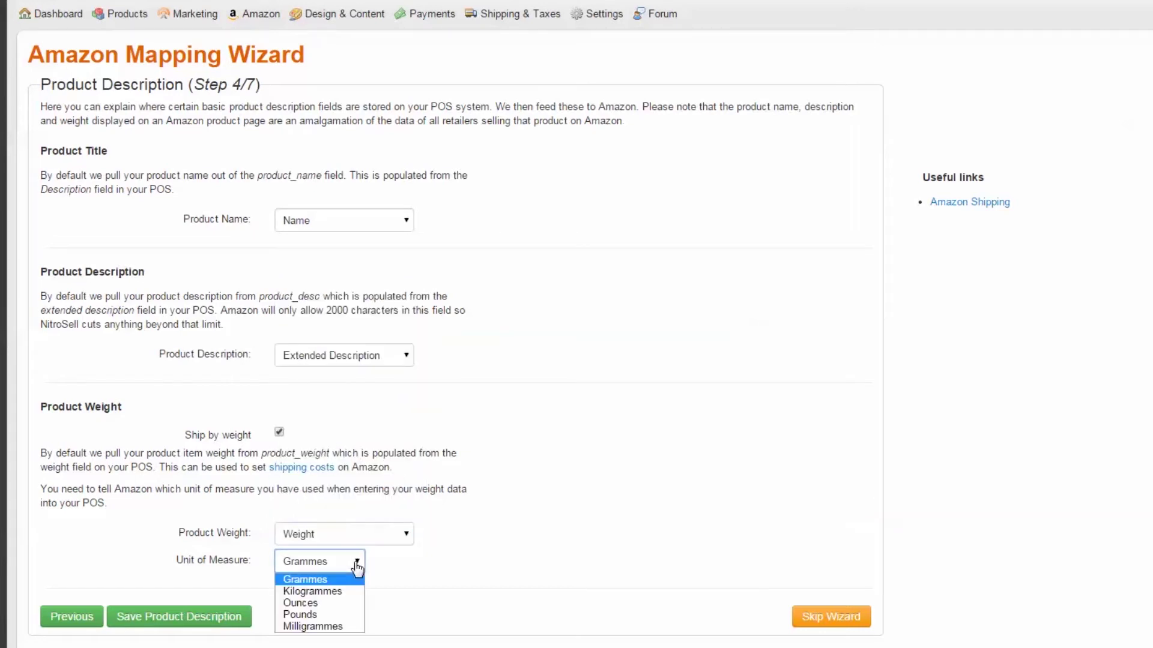
click(309, 613)
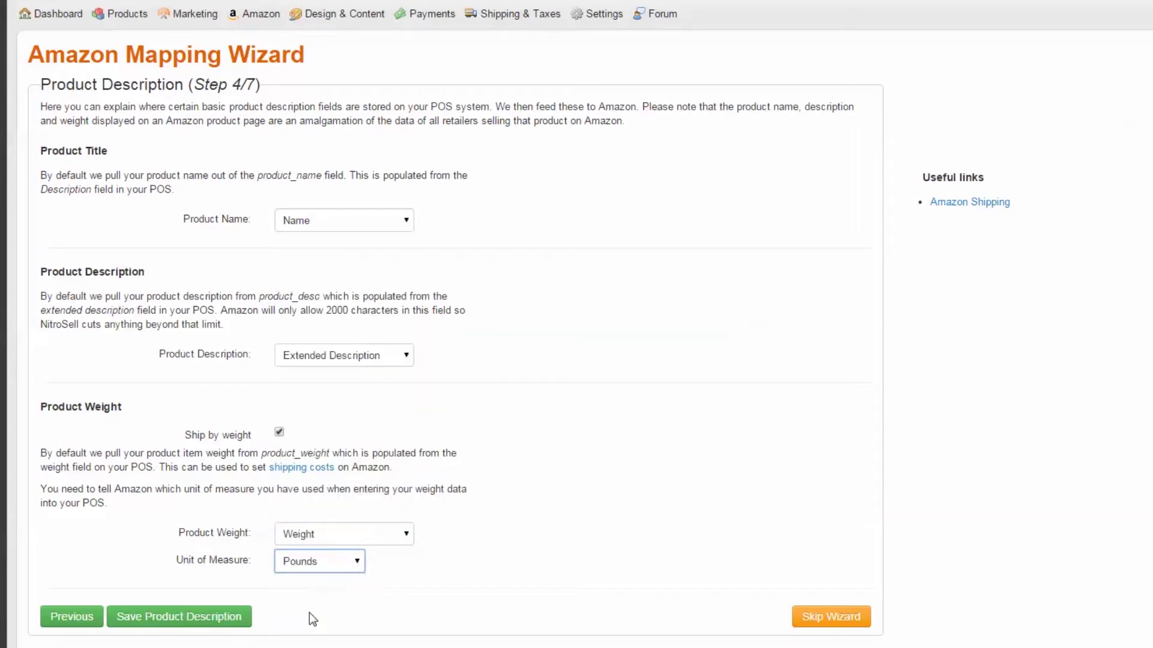
click(175, 616)
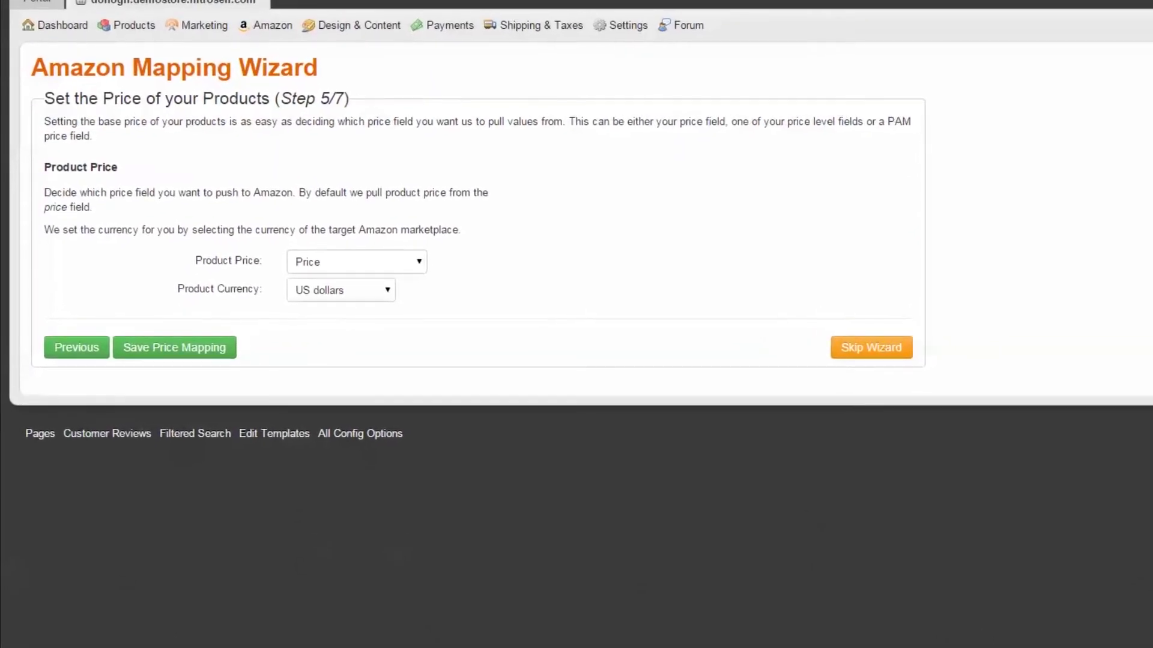
Step: Map product price to Web Price in US dollars and save the price mapping
click(430, 275)
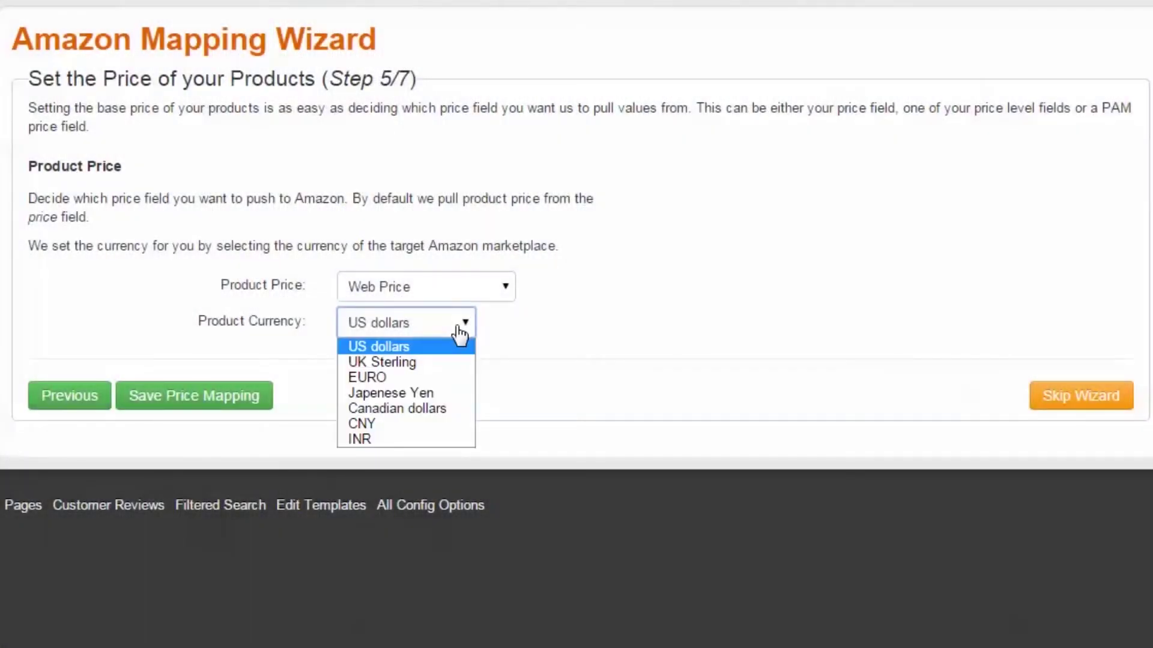
click(461, 332)
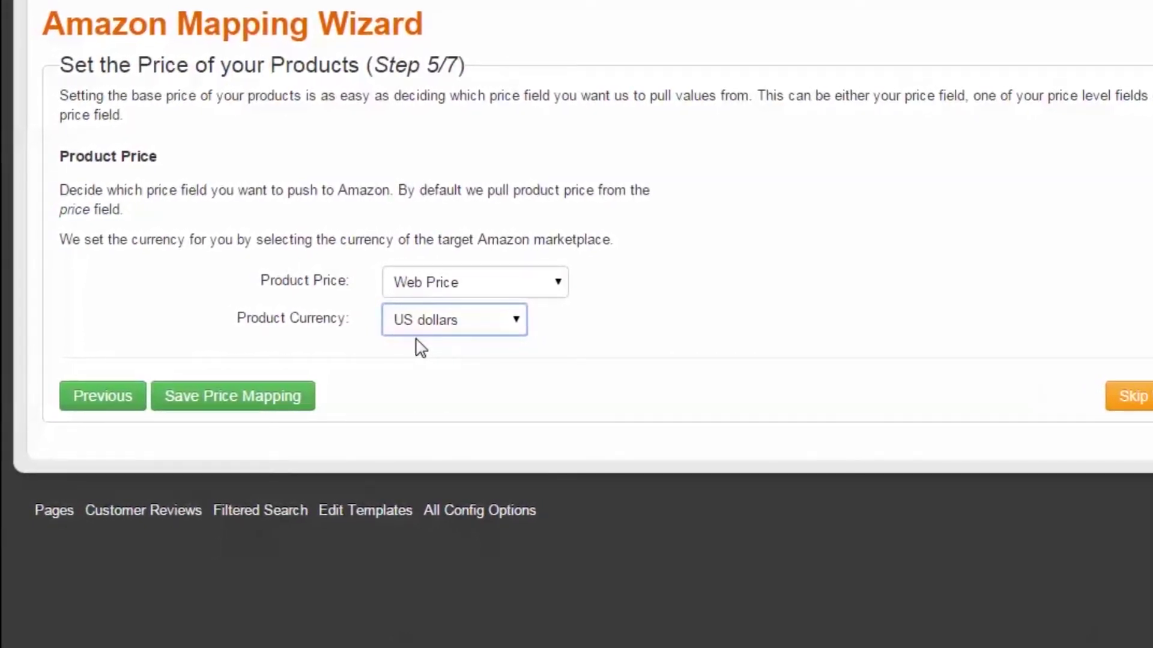
click(240, 407)
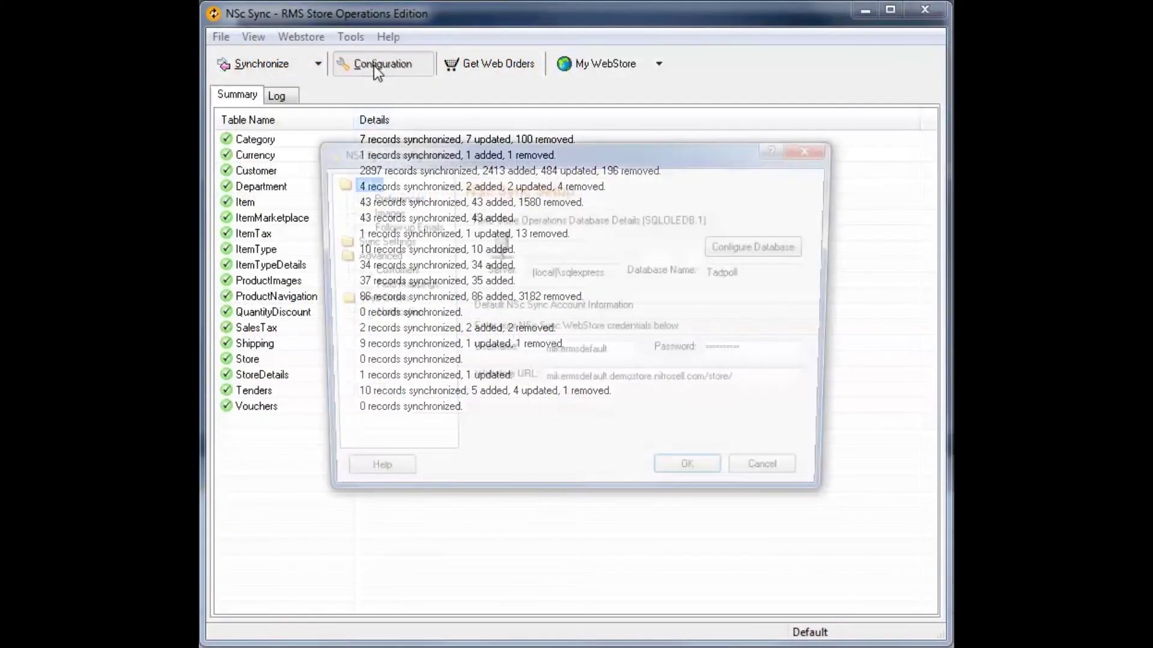
Step: Copy the source formula from the Item table's product_stock mapping
click(393, 285)
click(471, 266)
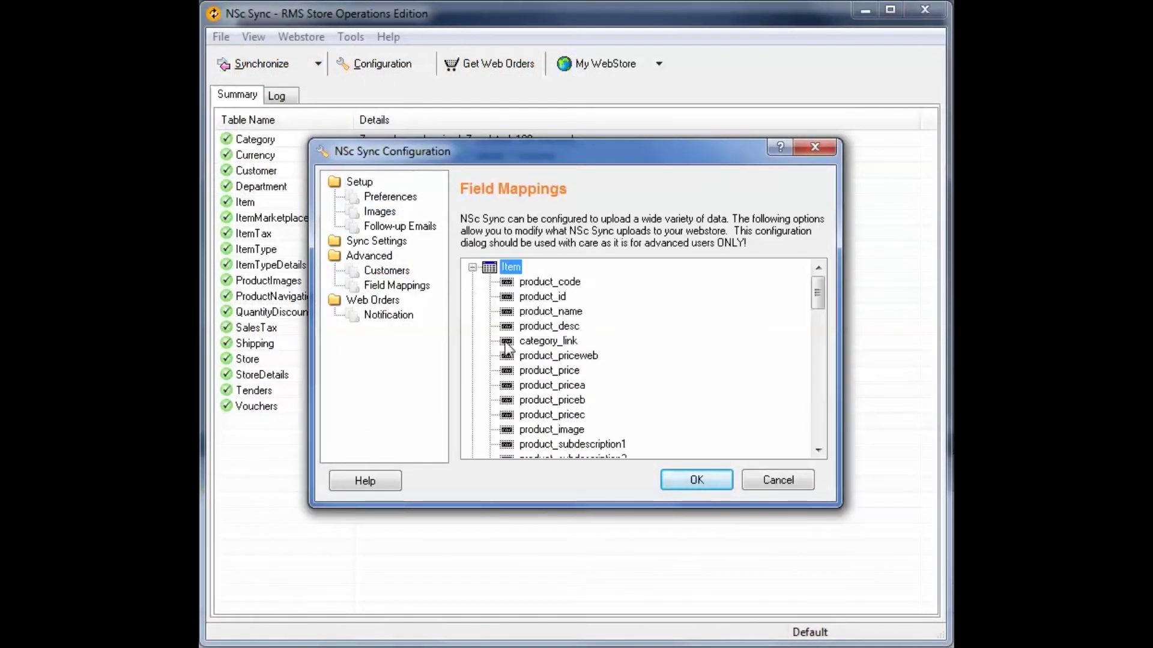
scroll(509, 349, down, 3)
right_click(530, 387)
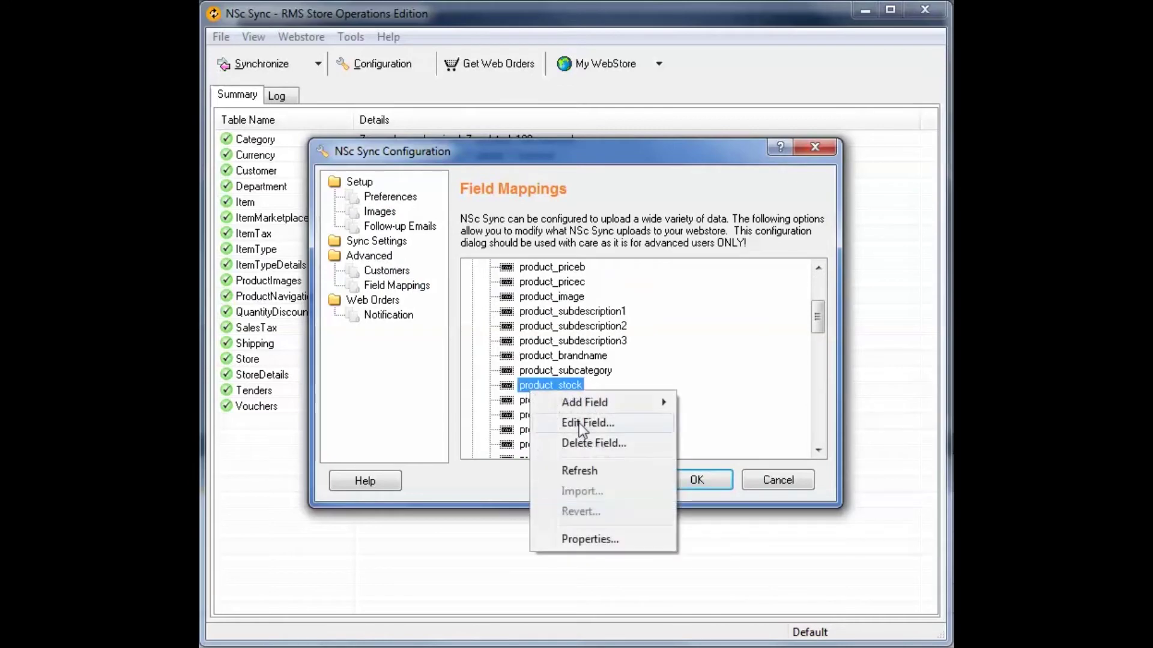
click(579, 539)
drag(598, 263, 443, 265)
key(ctrl+c)
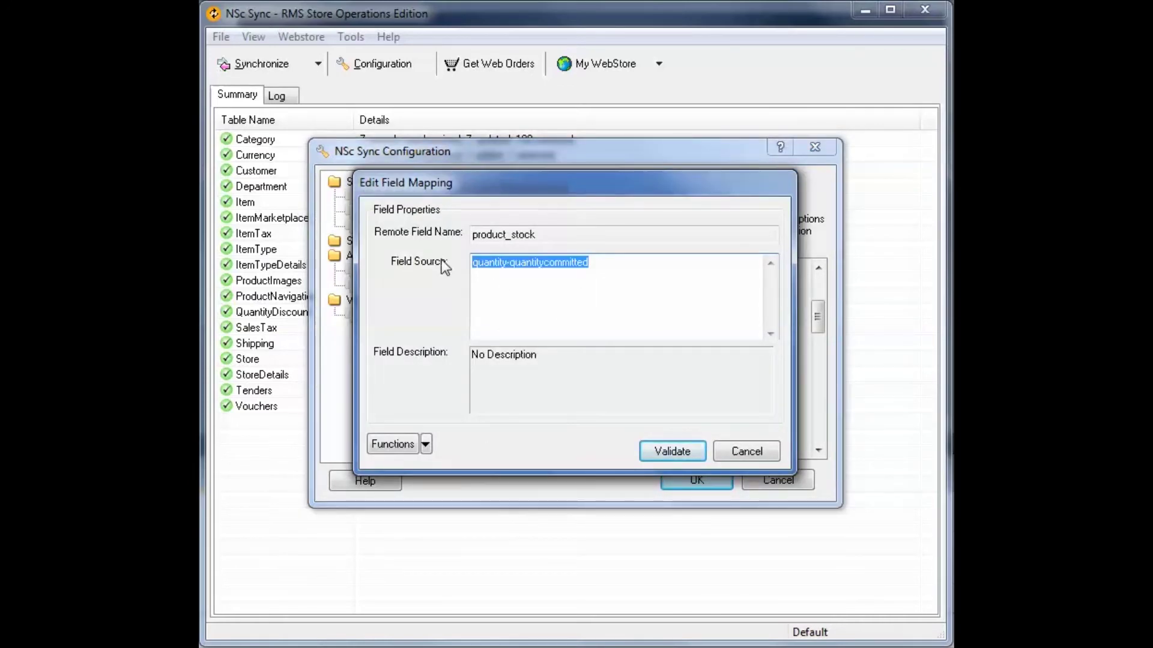
click(744, 454)
Step: Map productmarketplace_text10 to the copied stock formula with -1 appended, and validate
scroll(625, 370, down, 10)
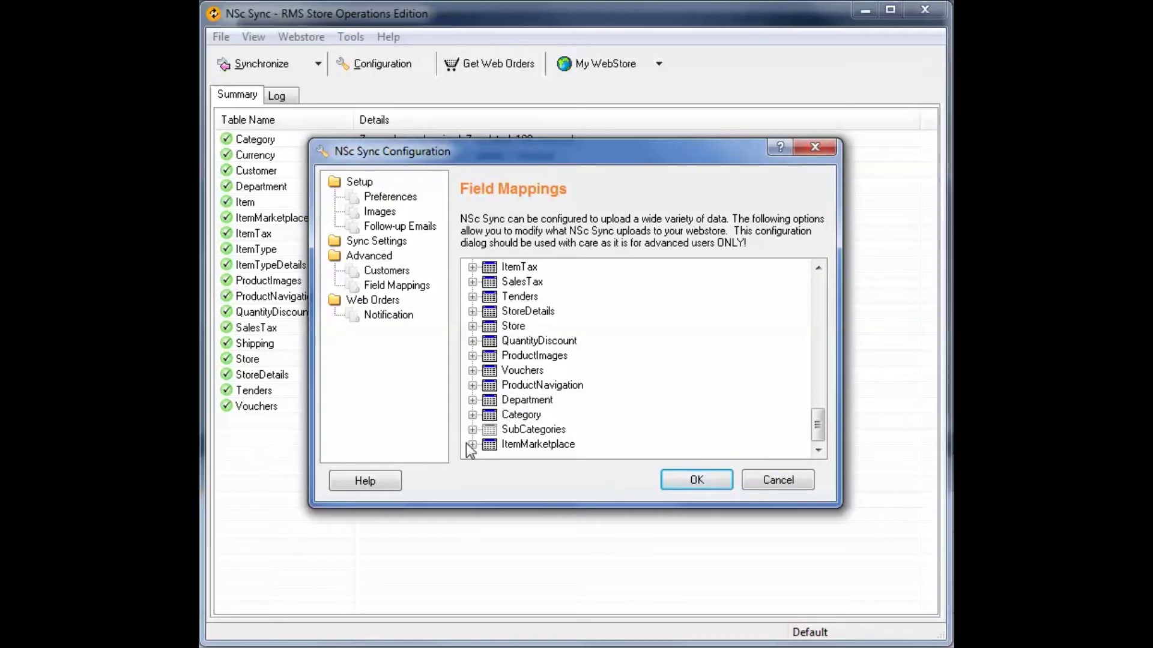
click(472, 444)
scroll(483, 402, down, 3)
click(536, 299)
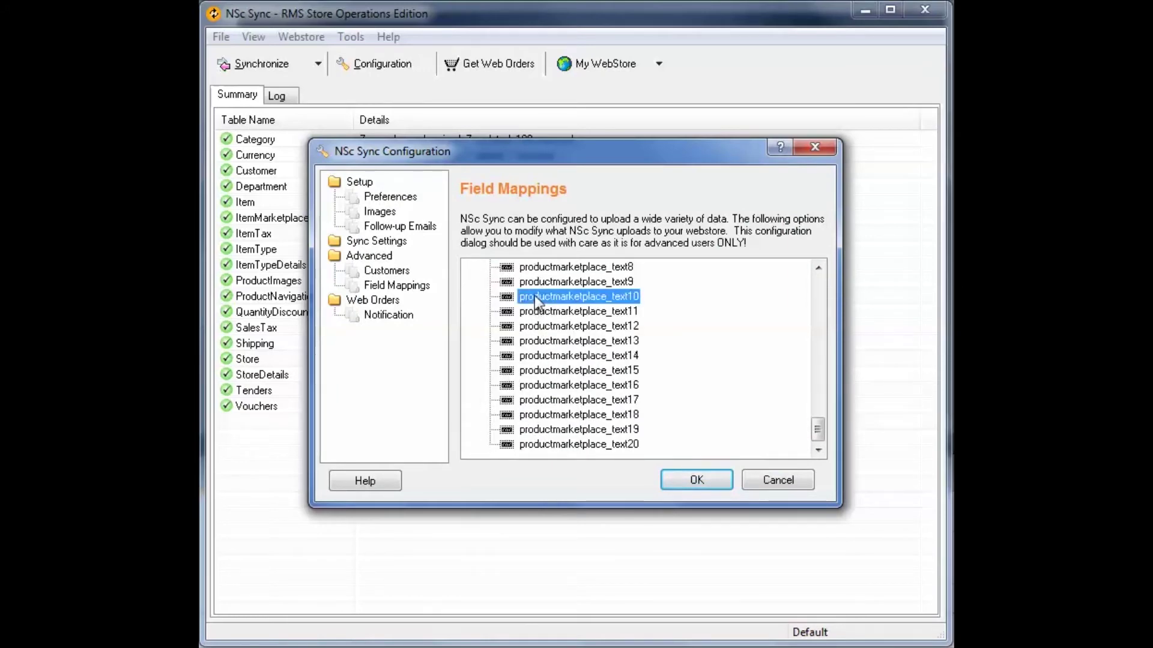
right_click(536, 299)
click(589, 445)
drag(531, 268, 448, 262)
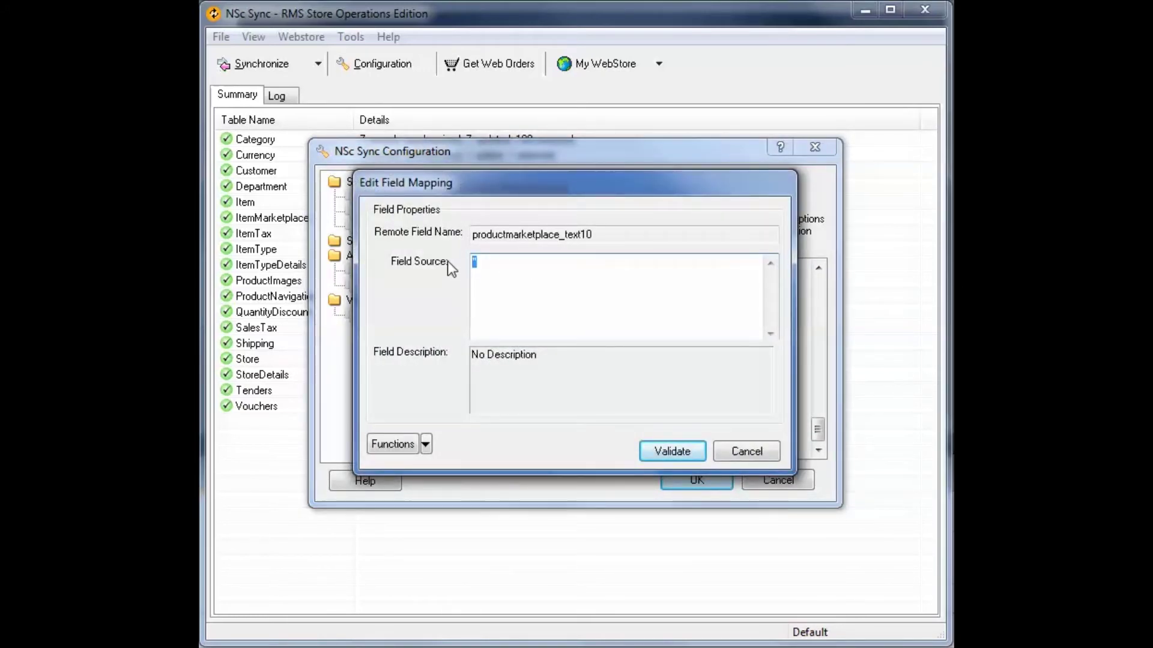
key(ctrl+v)
text(-1)
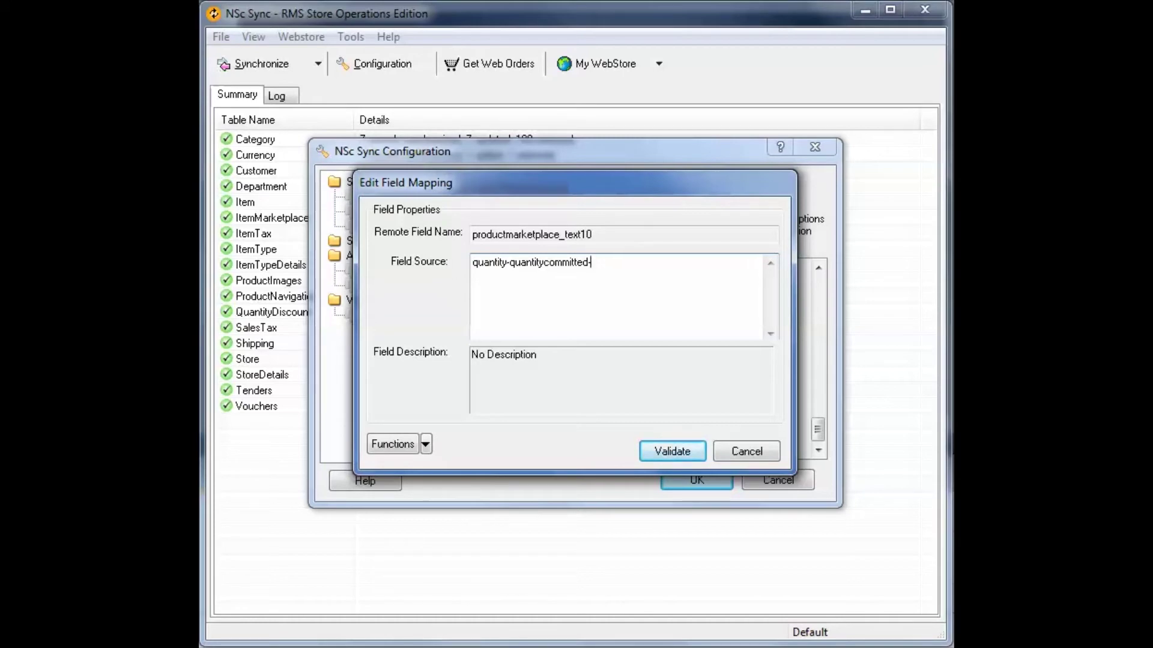
click(661, 453)
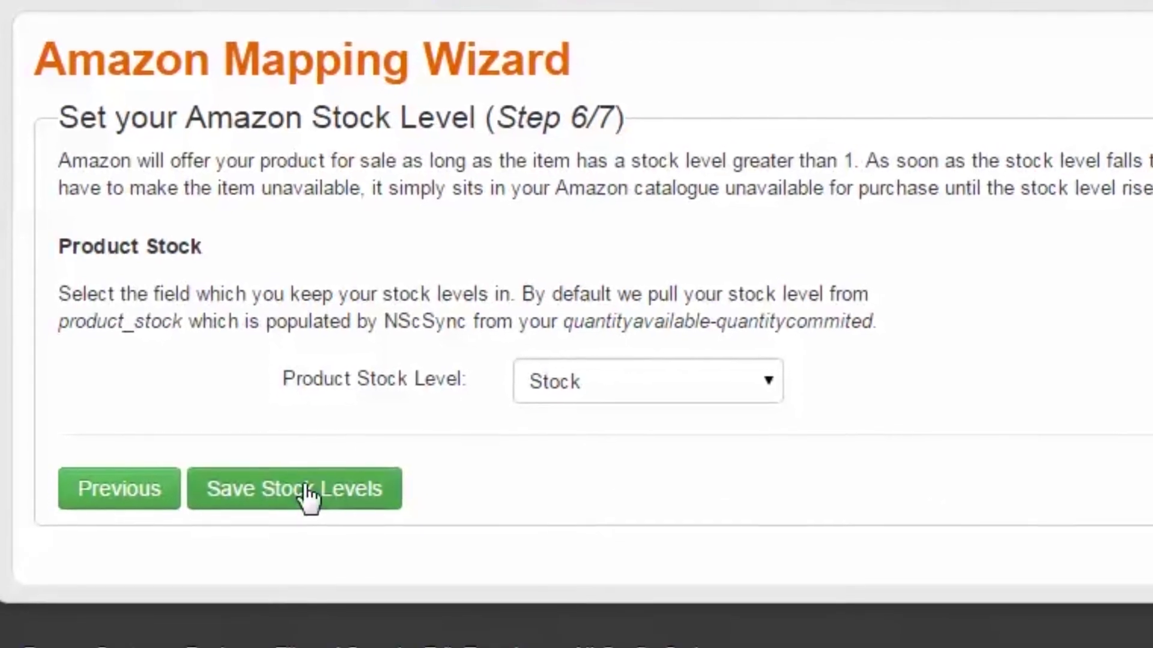
Step: Save the stock level step and keep Main as the Amazon product image type
click(306, 491)
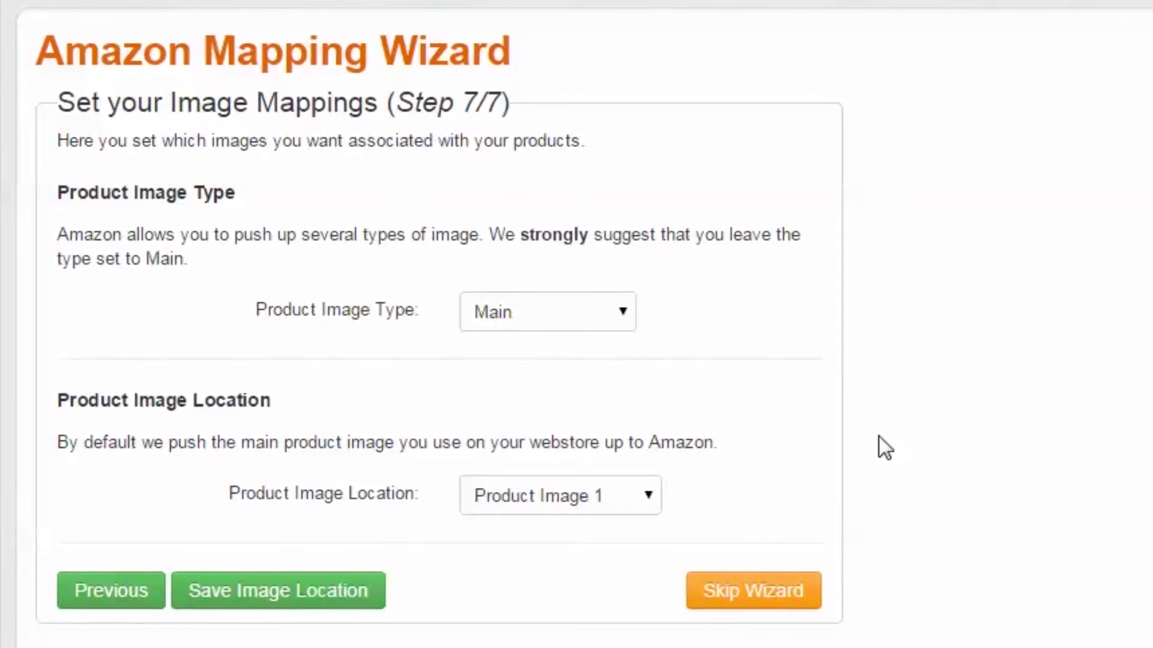
click(622, 315)
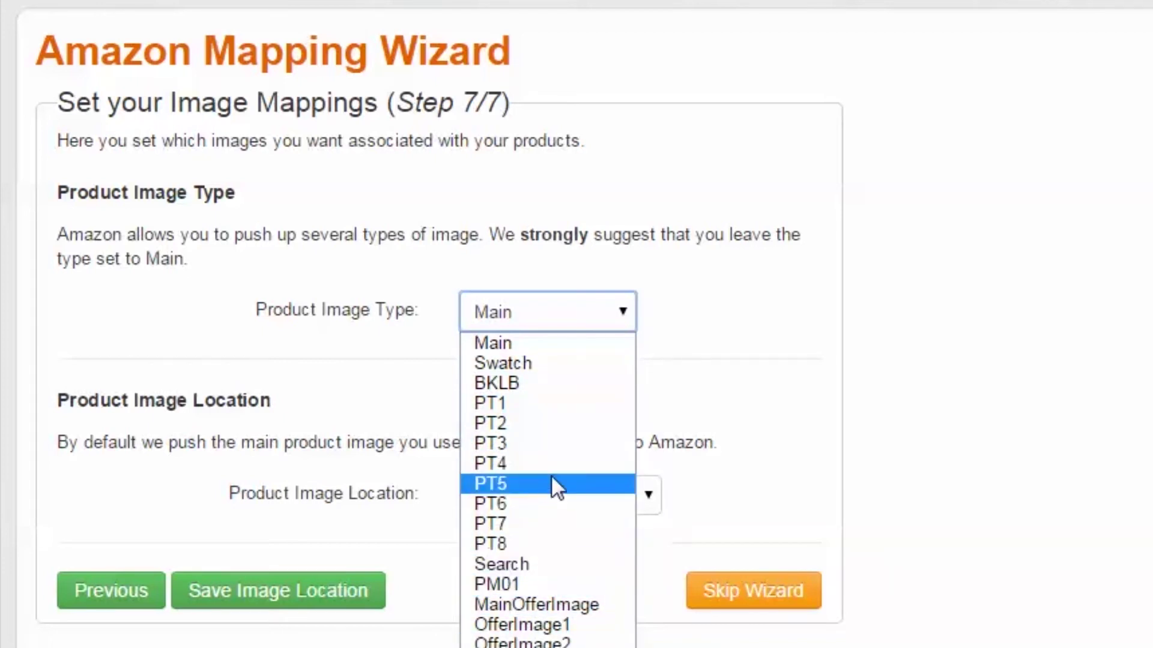
click(542, 351)
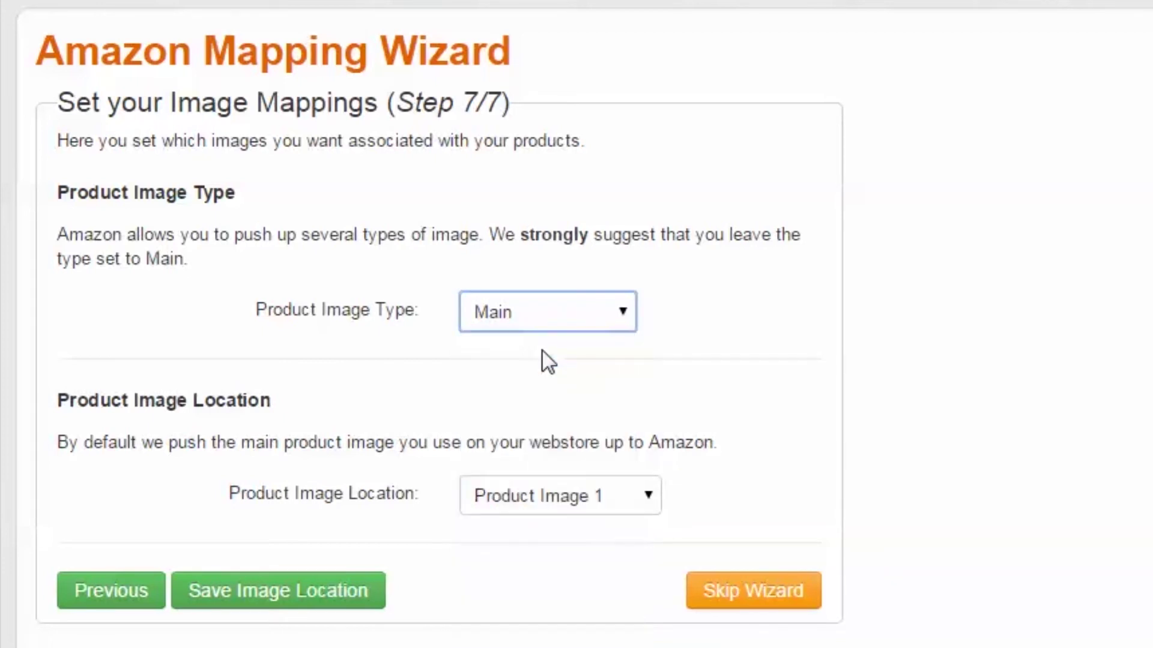
Step: Keep Product Image 1 as the image location and save to finish the wizard
click(649, 497)
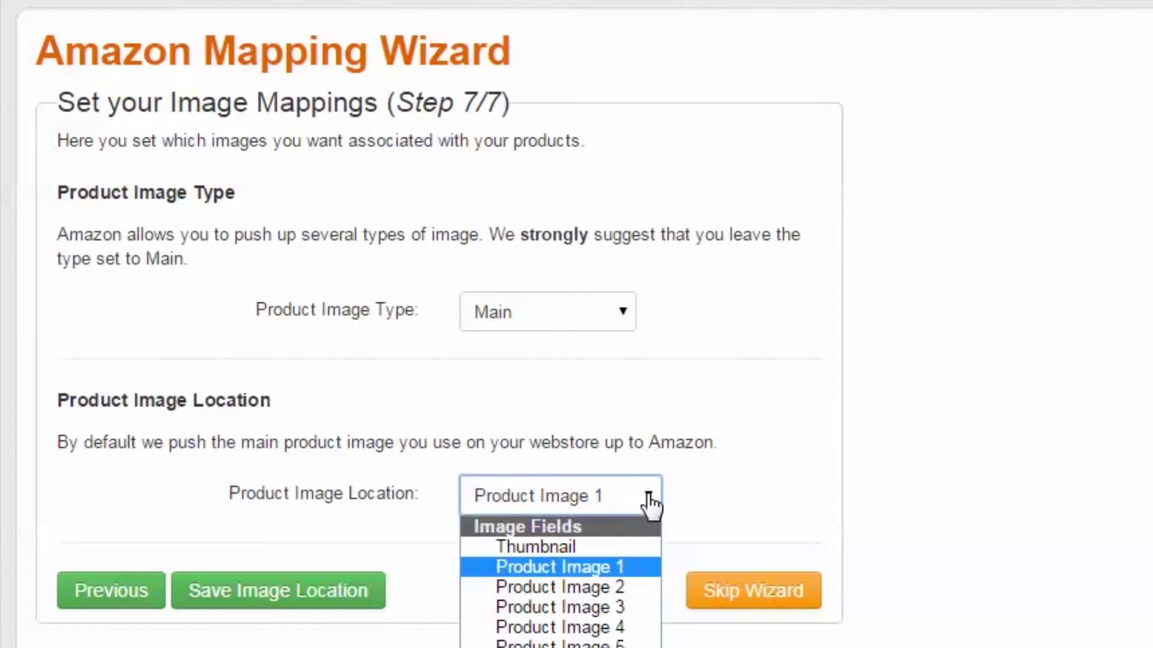
click(641, 568)
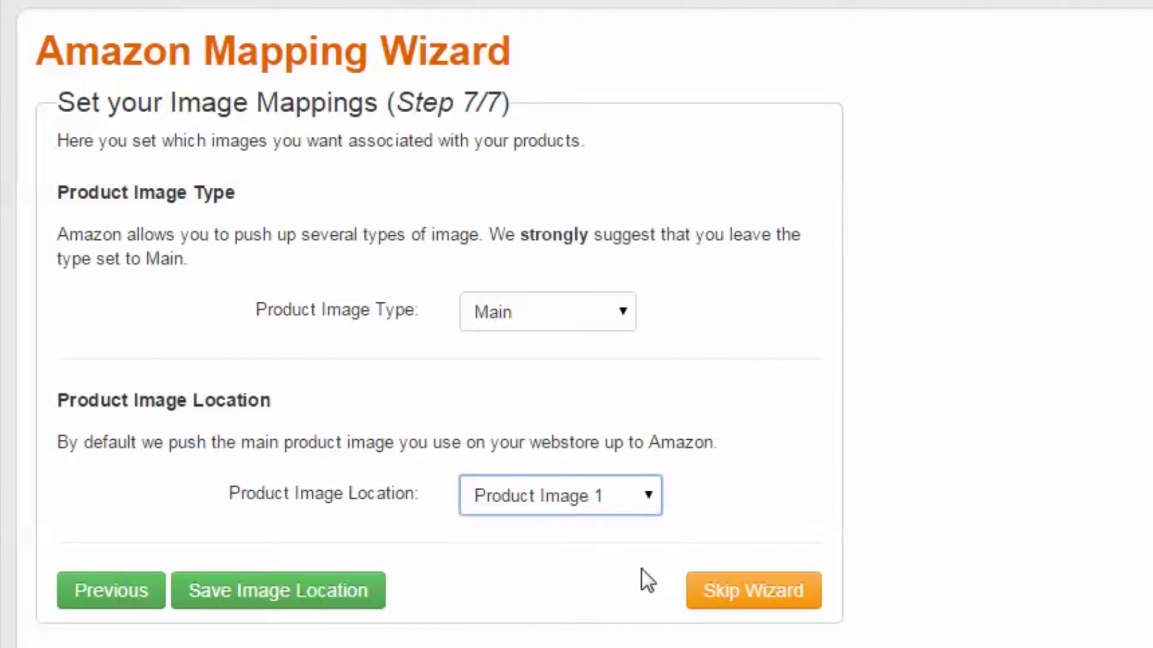
click(262, 609)
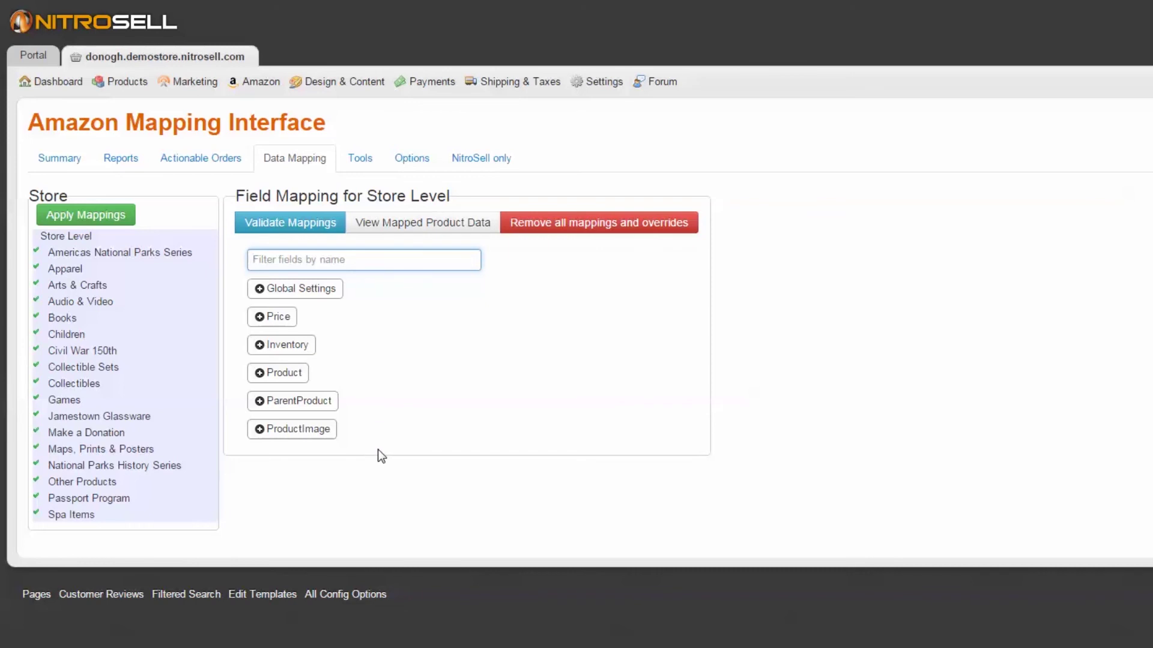
Step: Expand Audio & Video and show the Amazon field mappings for the Children category
click(69, 305)
click(64, 383)
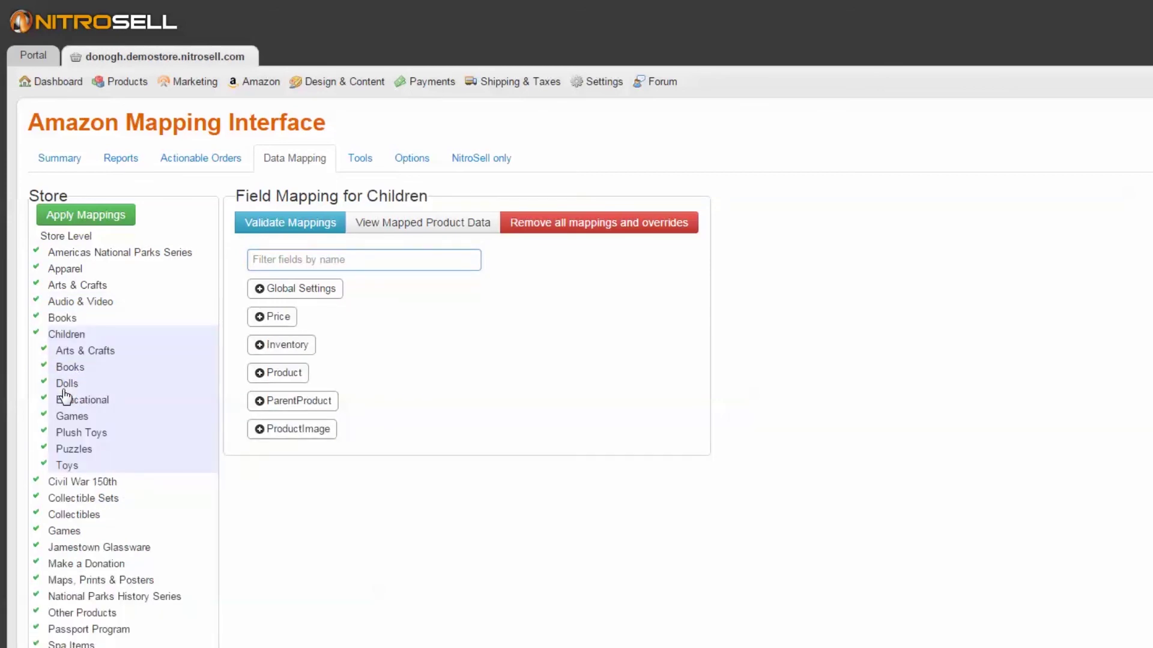
click(373, 160)
Step: Scroll the Tools page down to the Matrix Item Feeds and Wizard Status sections
scroll(401, 352, down, 10)
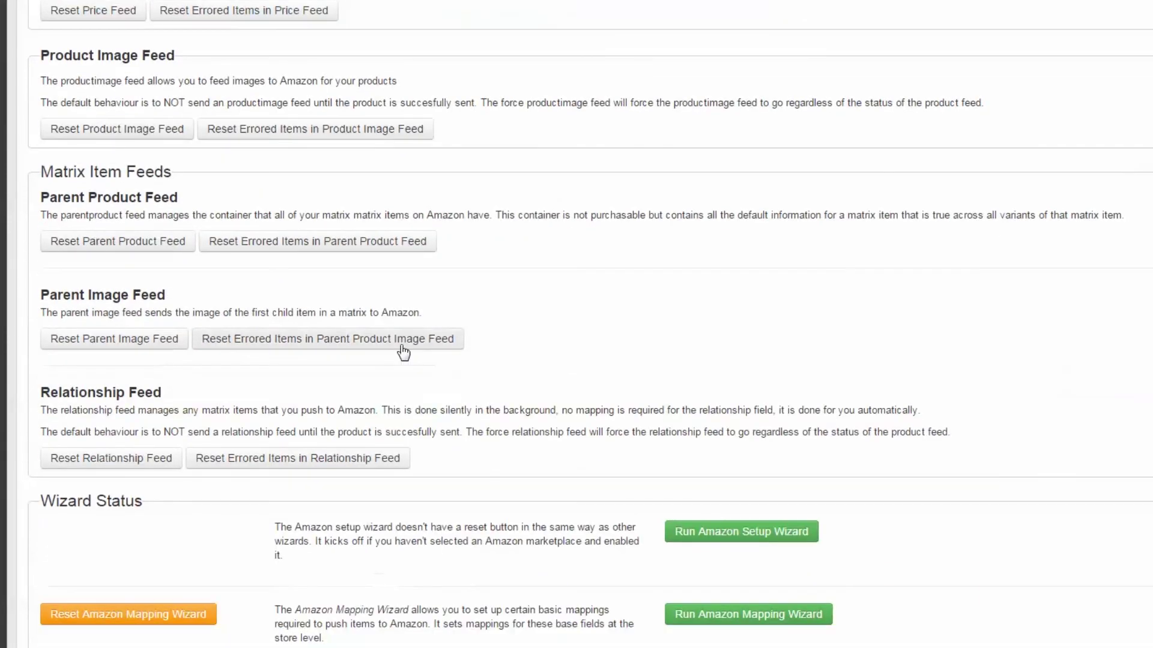